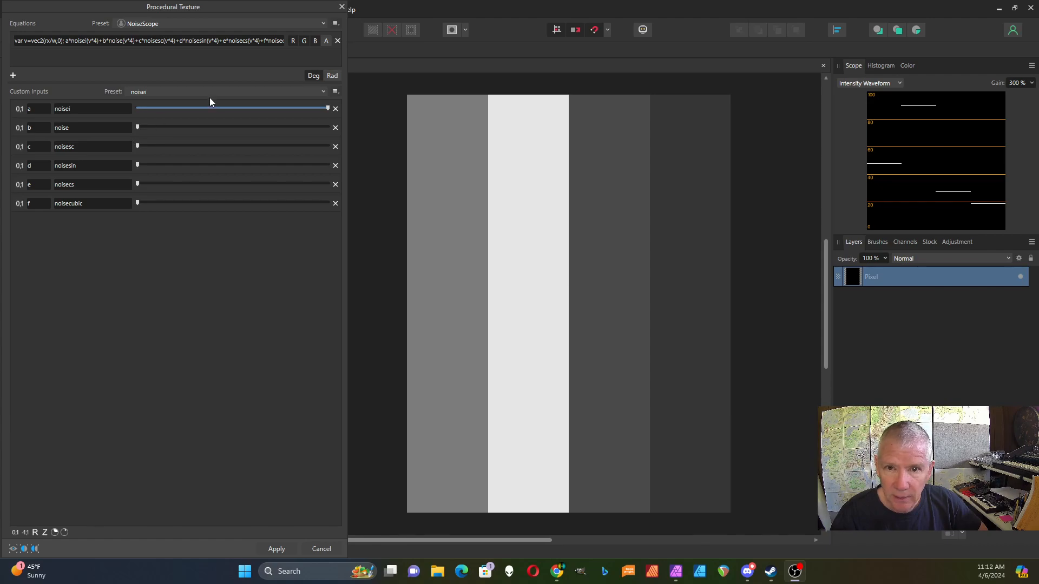
Preview the noise, noisesc and noisesin input presets in turn, ending on noisesin.
click(323, 91)
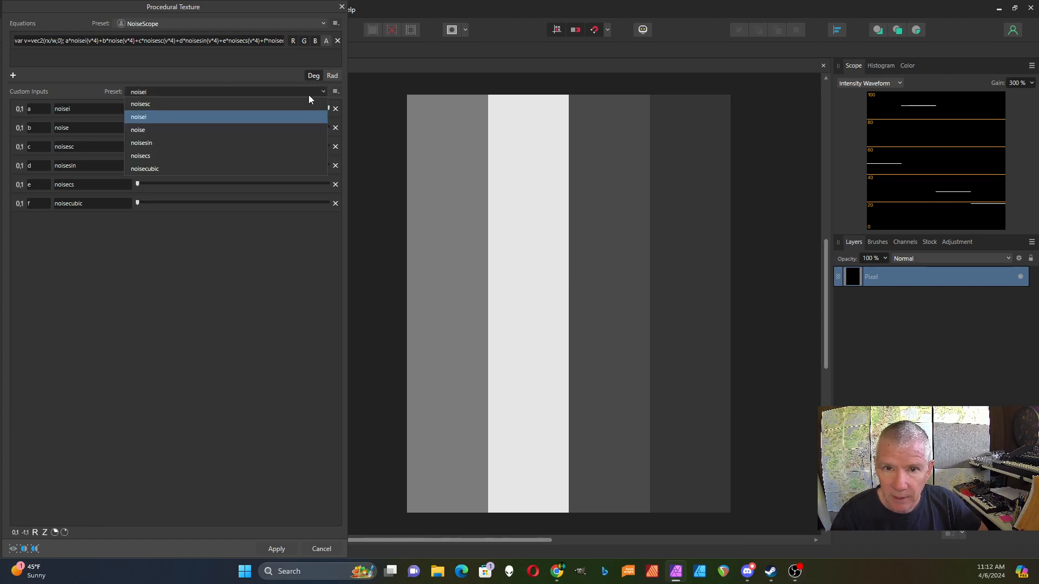
click(281, 130)
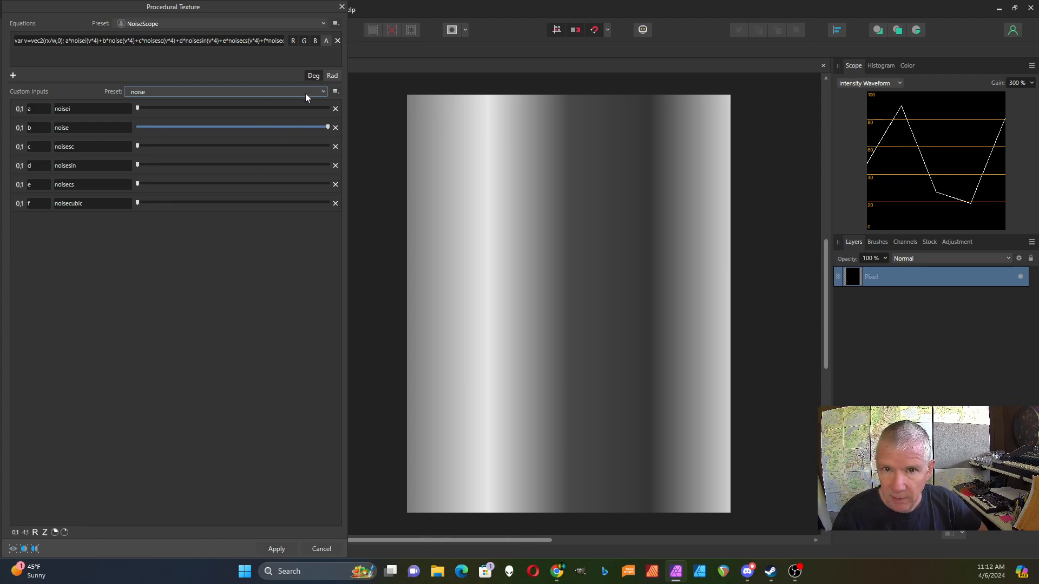
click(323, 93)
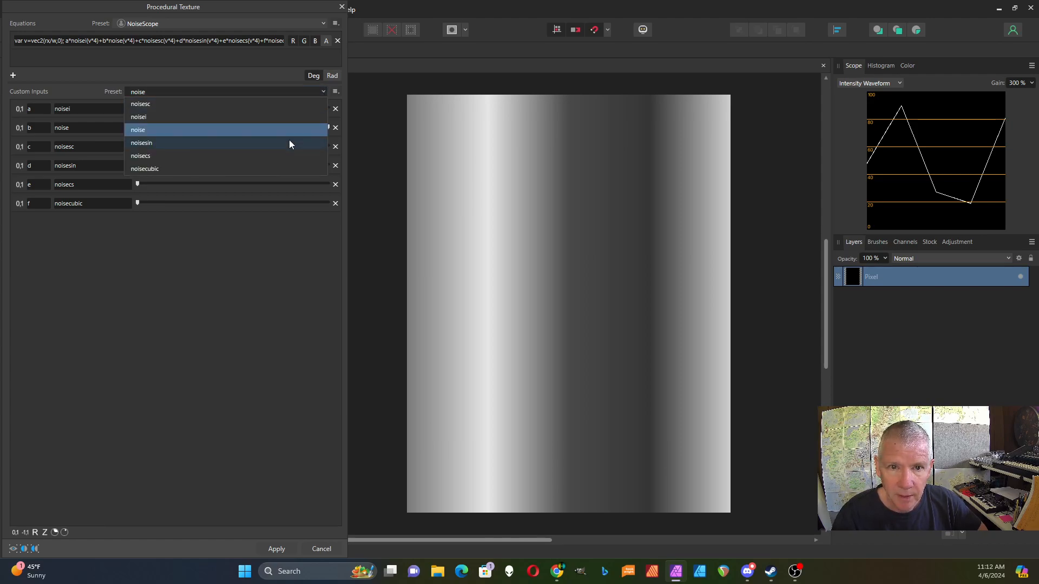
click(276, 107)
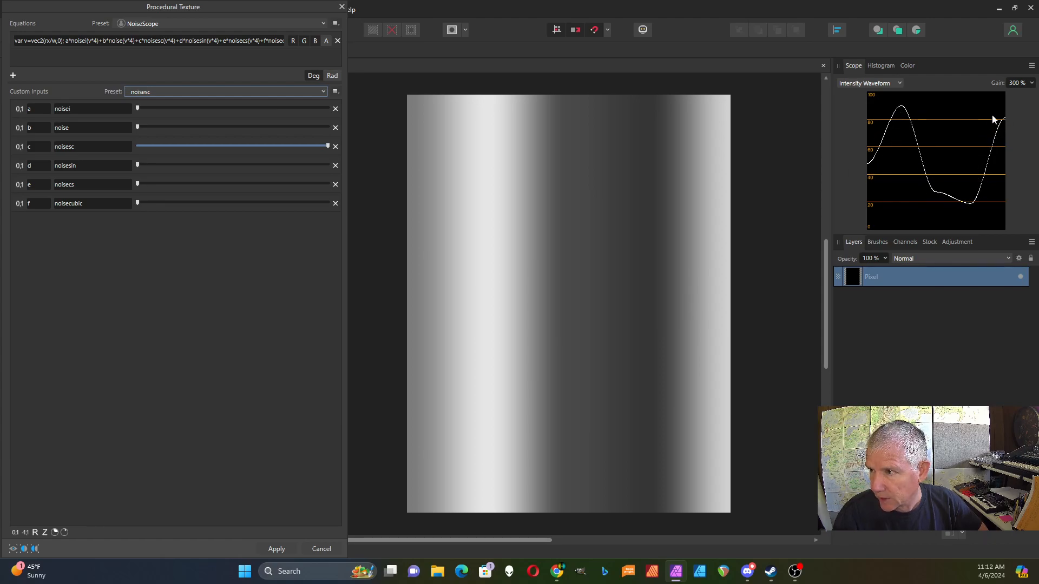
click(323, 93)
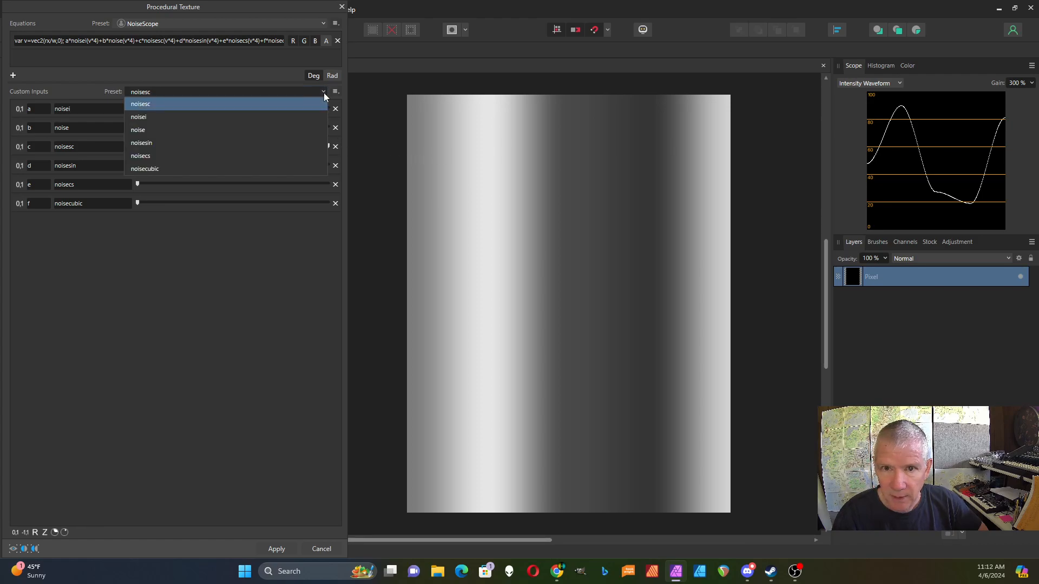
click(288, 149)
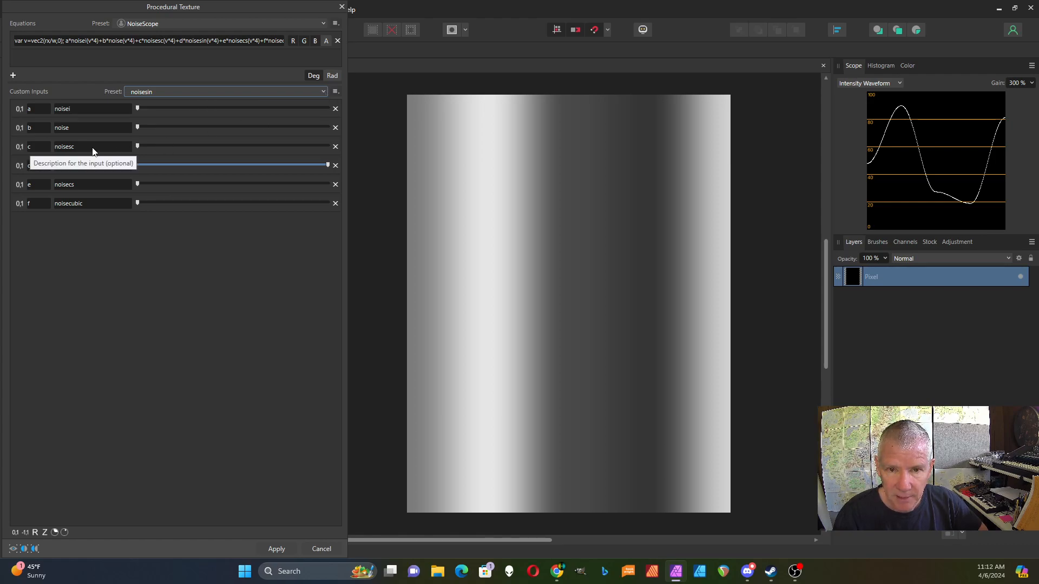
Apply the noisecs input preset, then switch to the noisecubic preset.
click(323, 92)
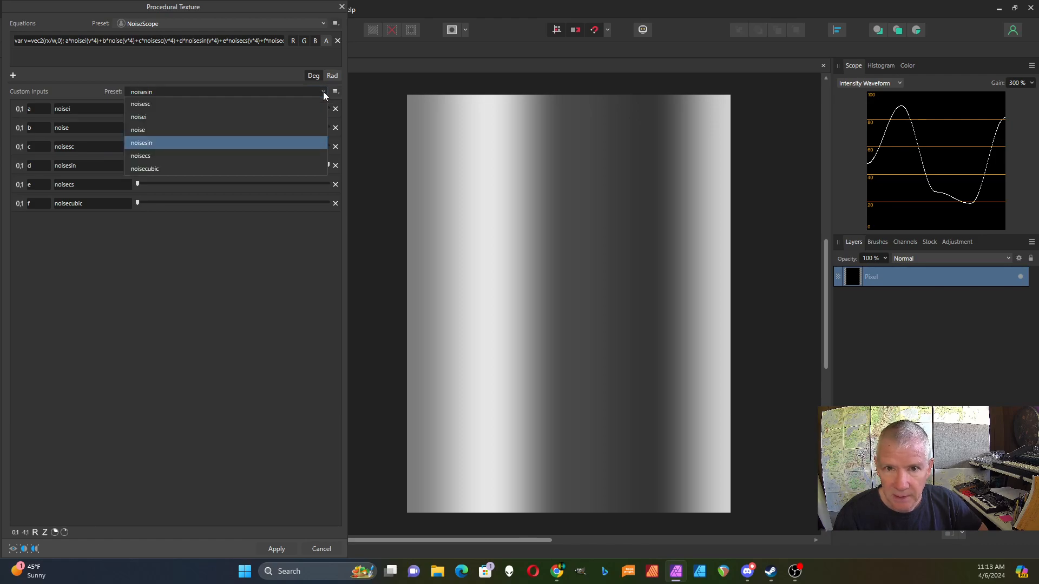
click(257, 157)
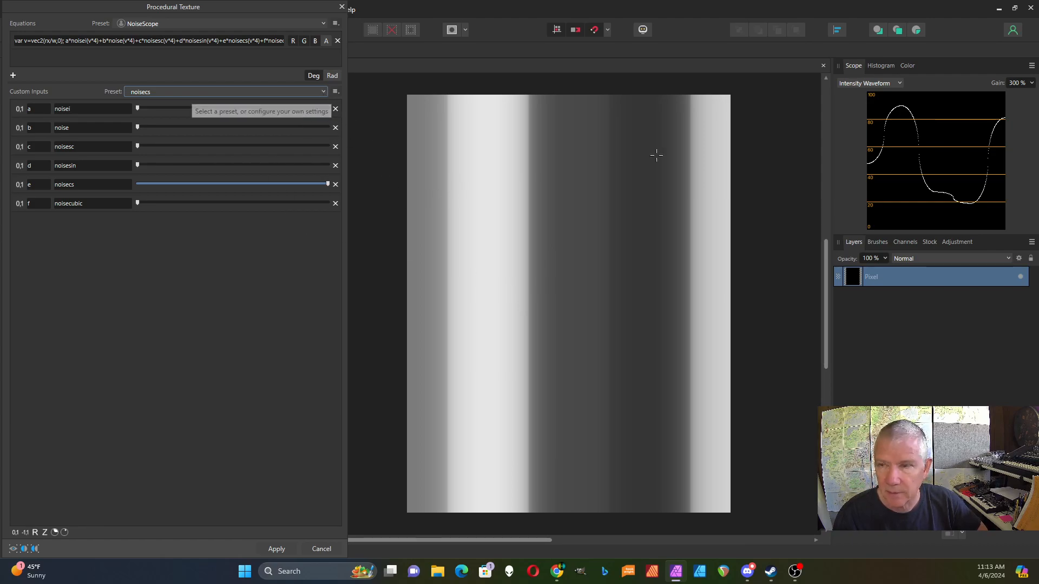
click(323, 92)
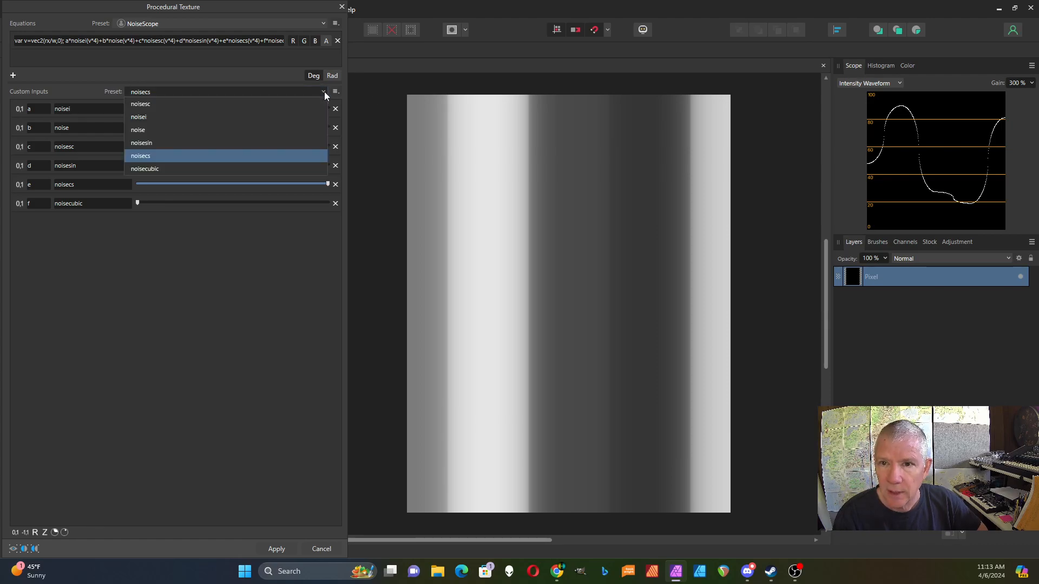
click(276, 171)
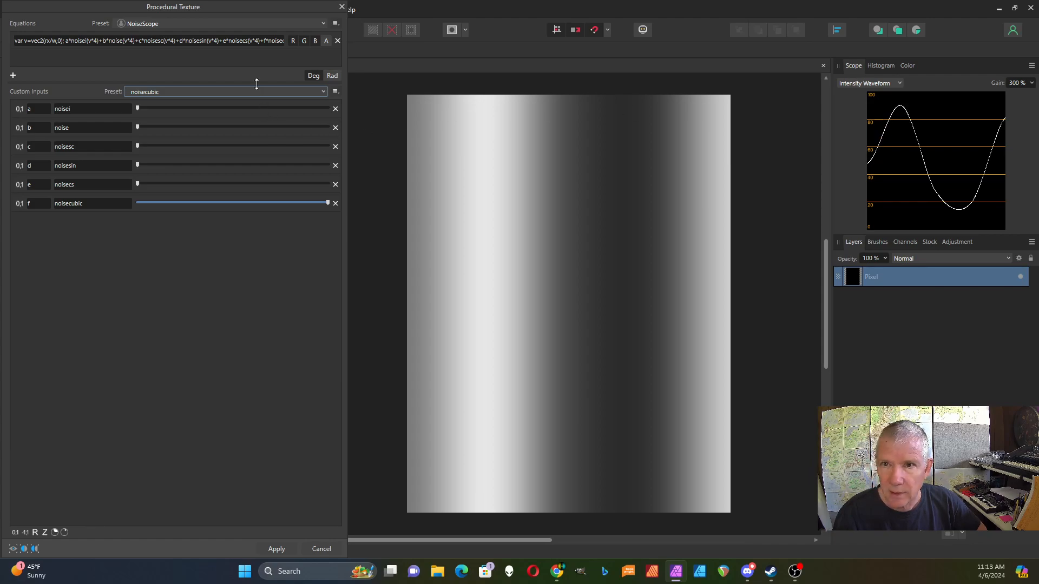
Load the NoiseScope2 equation preset.
click(323, 25)
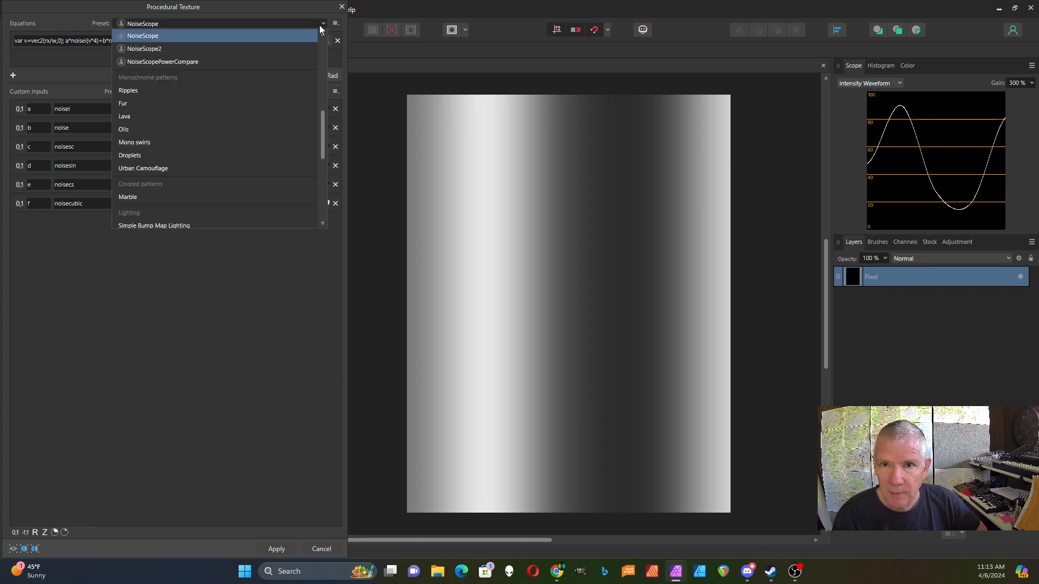
click(278, 48)
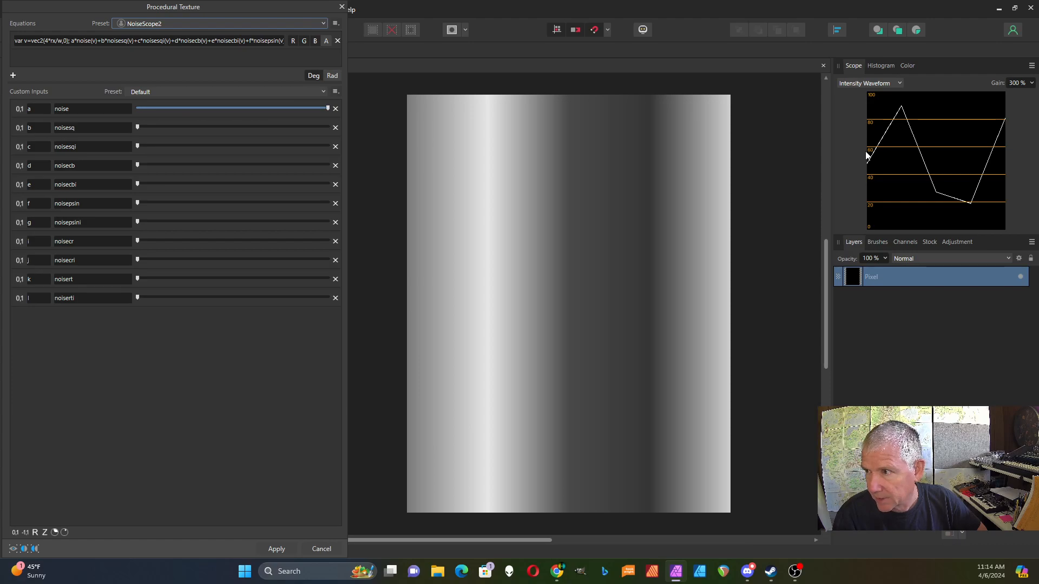
Preview the noisesq, noisesqi and noisecb input presets in turn, ending on noisecb.
click(323, 92)
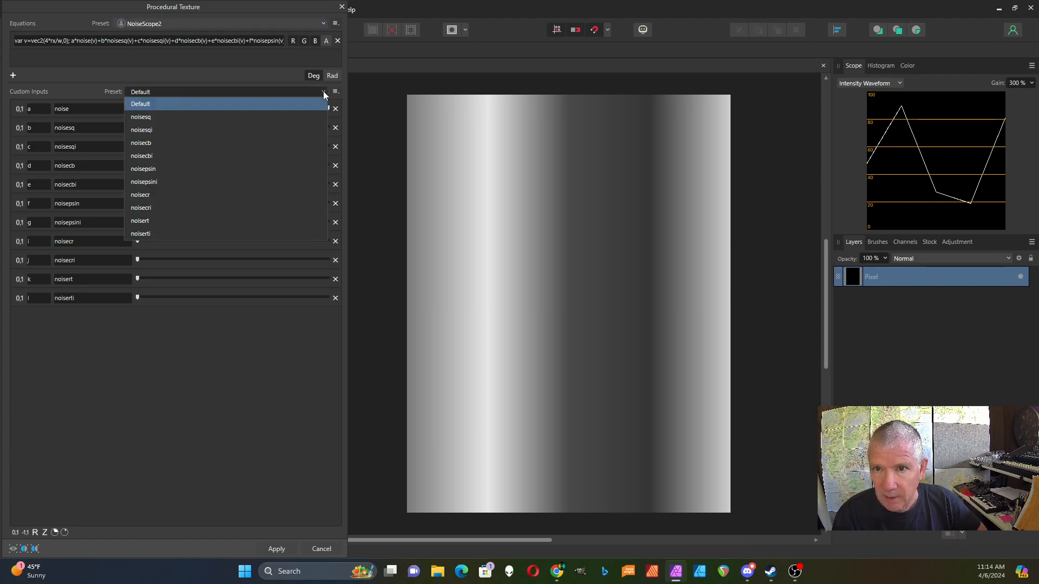
click(280, 119)
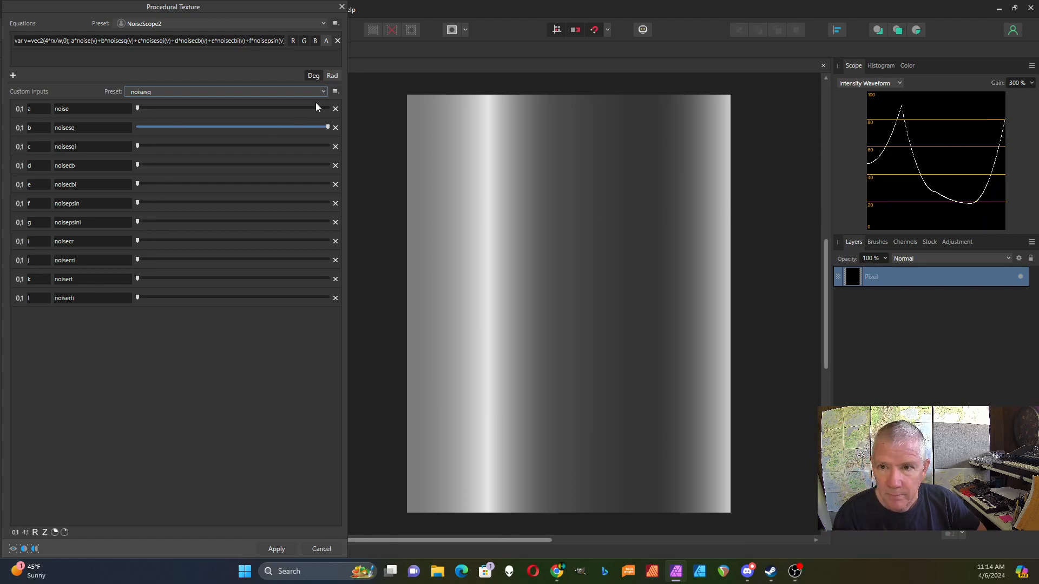
click(324, 92)
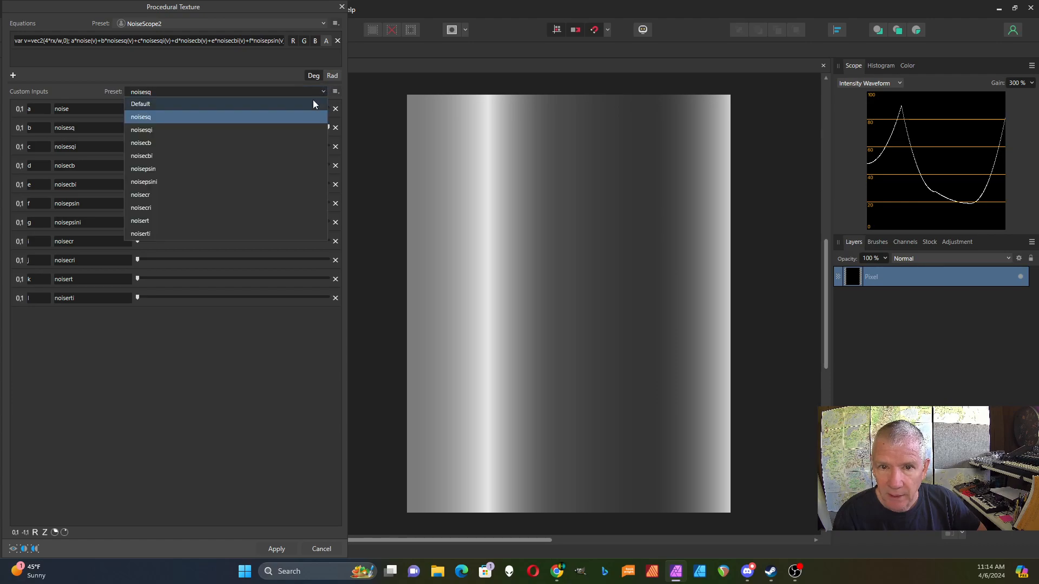
click(286, 131)
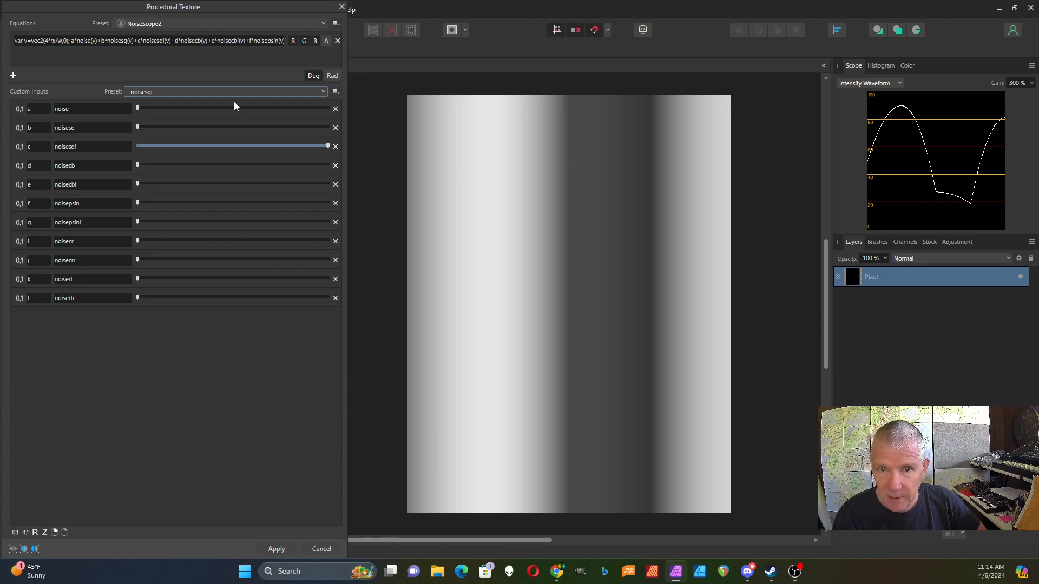
click(323, 93)
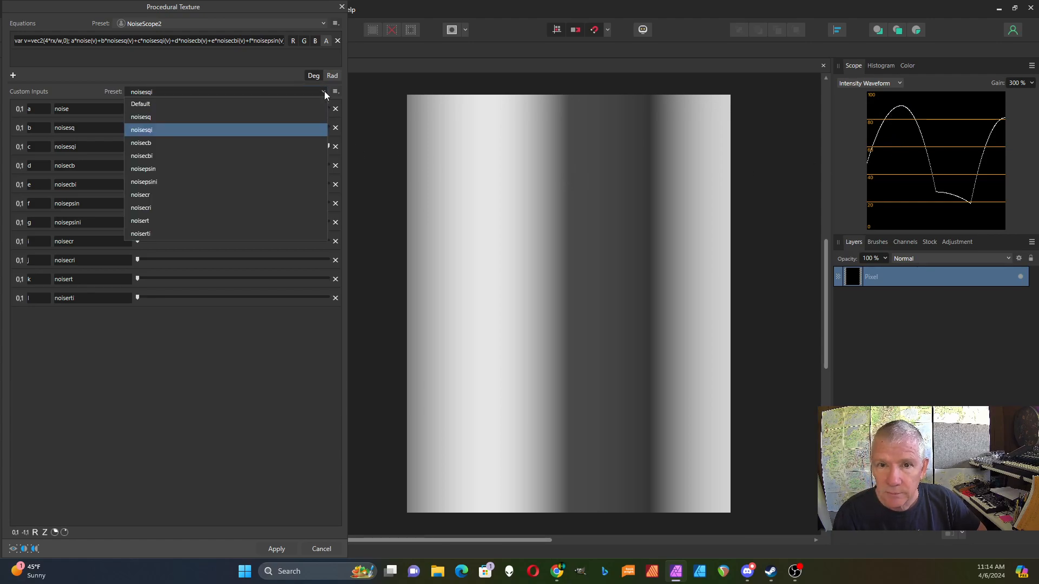
click(276, 144)
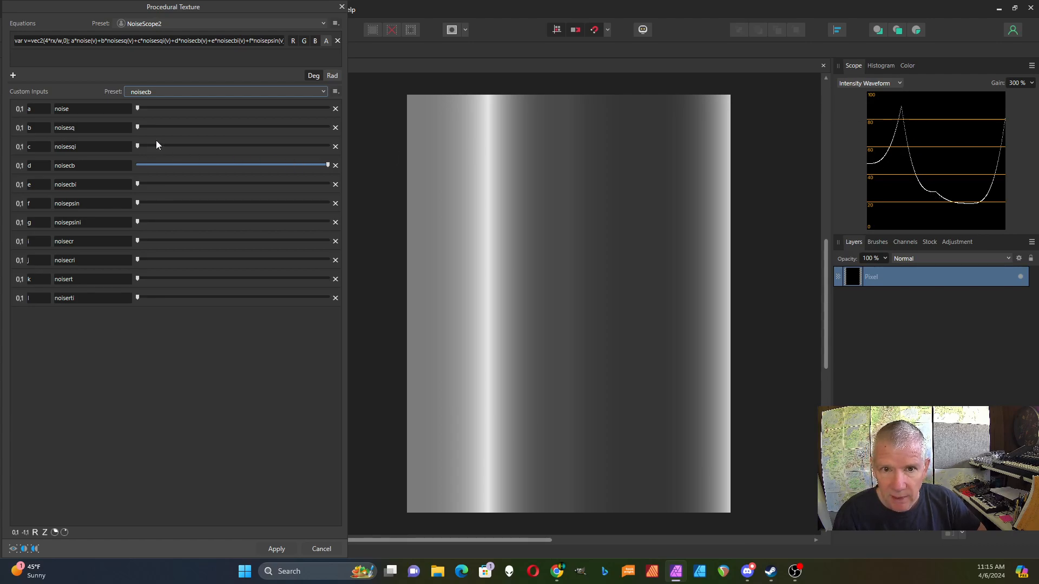
click(324, 92)
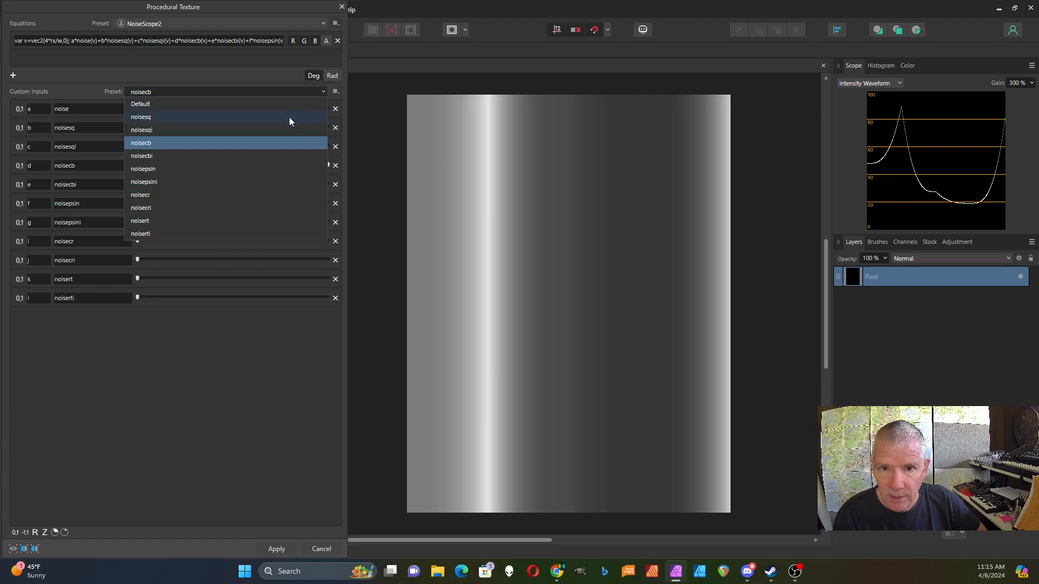
Cycle through the noisesq, noisecb, noisecbi and noisepsin input presets.
click(290, 118)
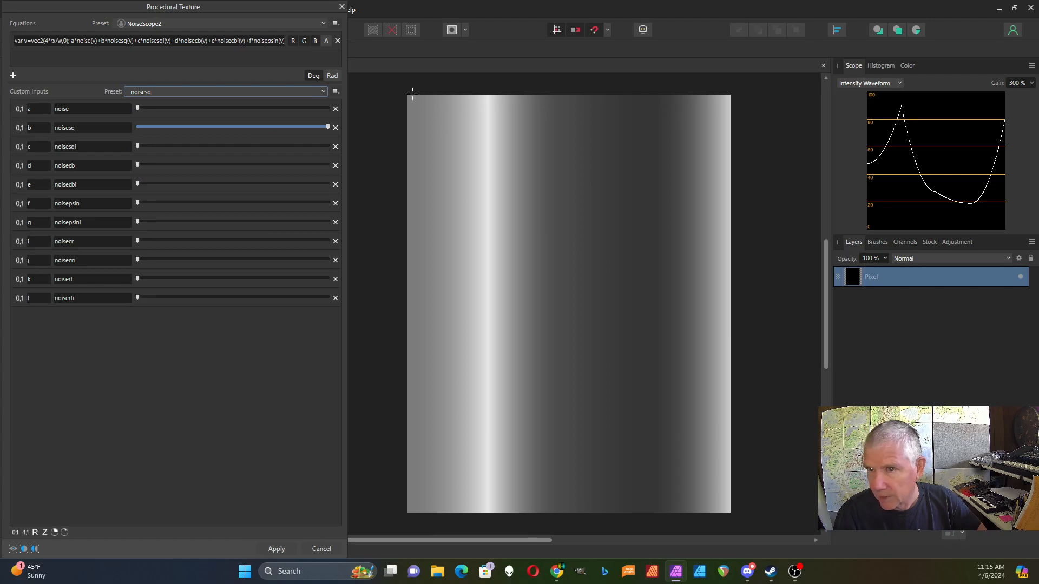
click(324, 93)
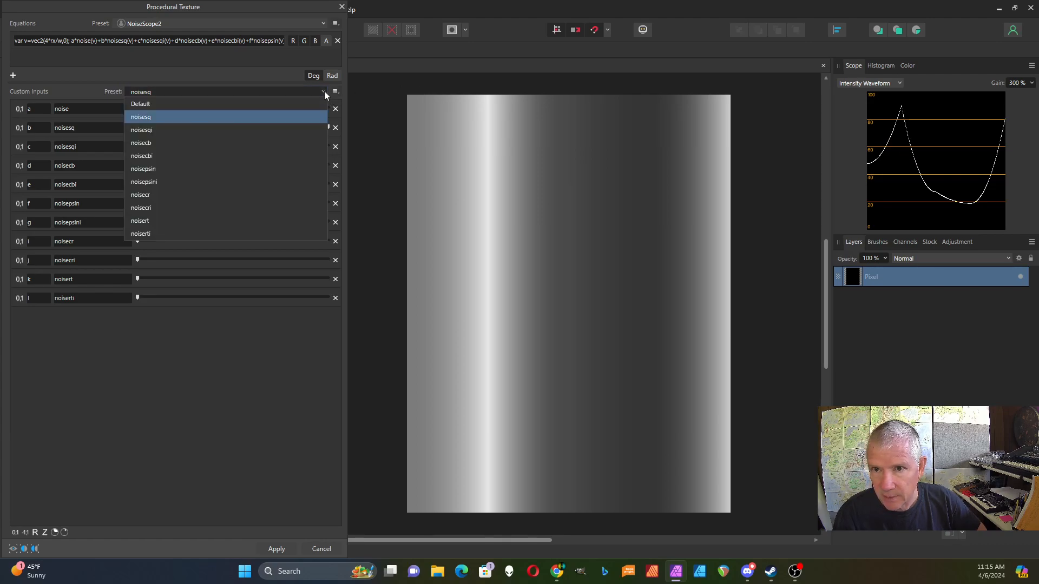
click(271, 143)
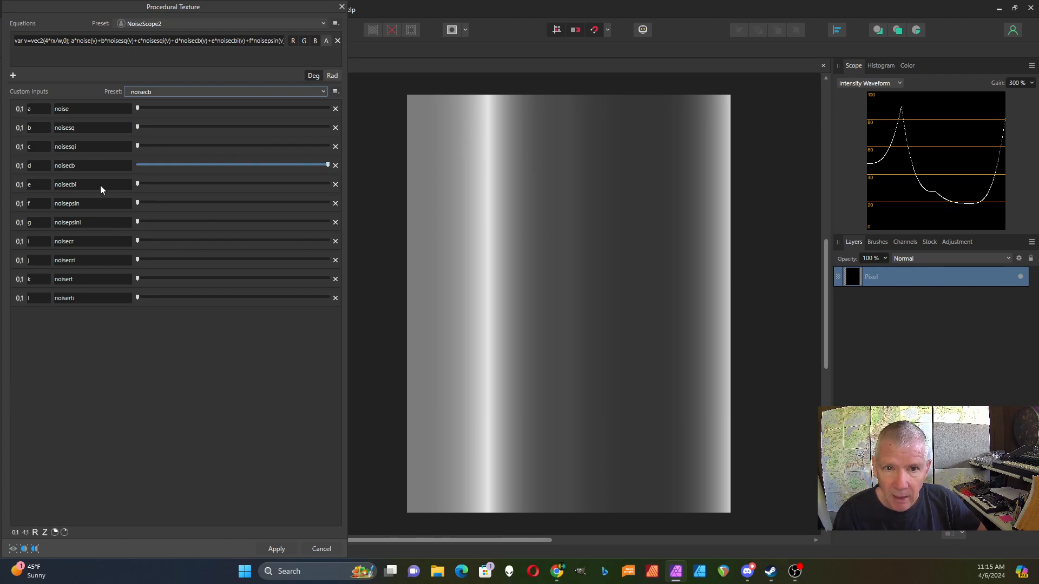
click(323, 93)
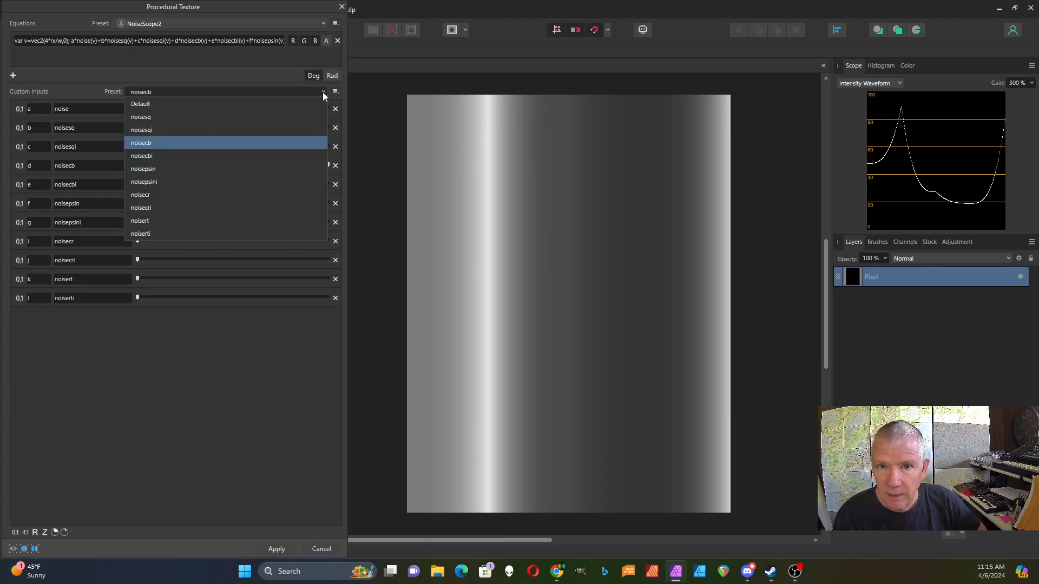
click(270, 153)
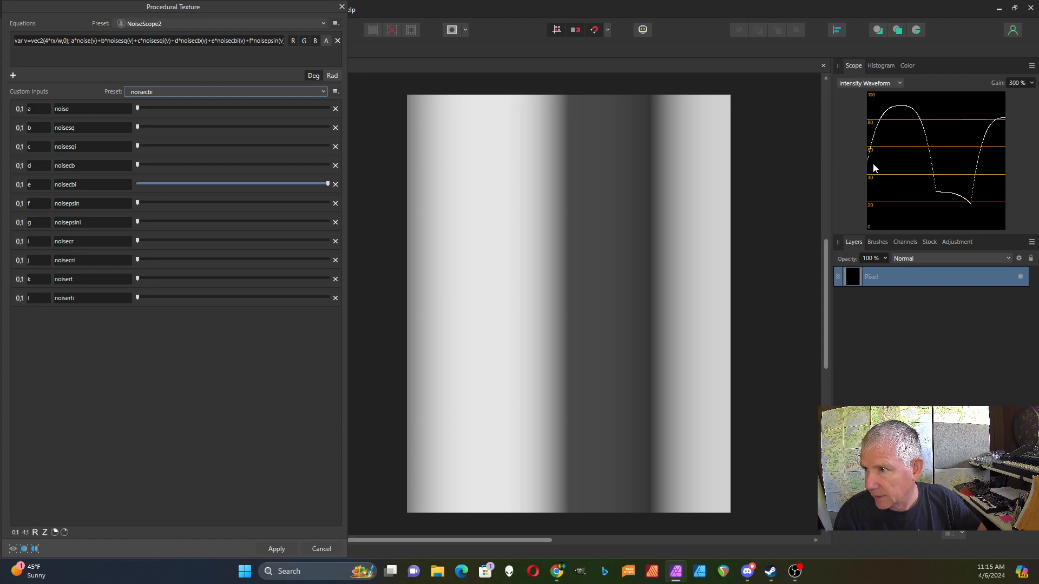
click(322, 92)
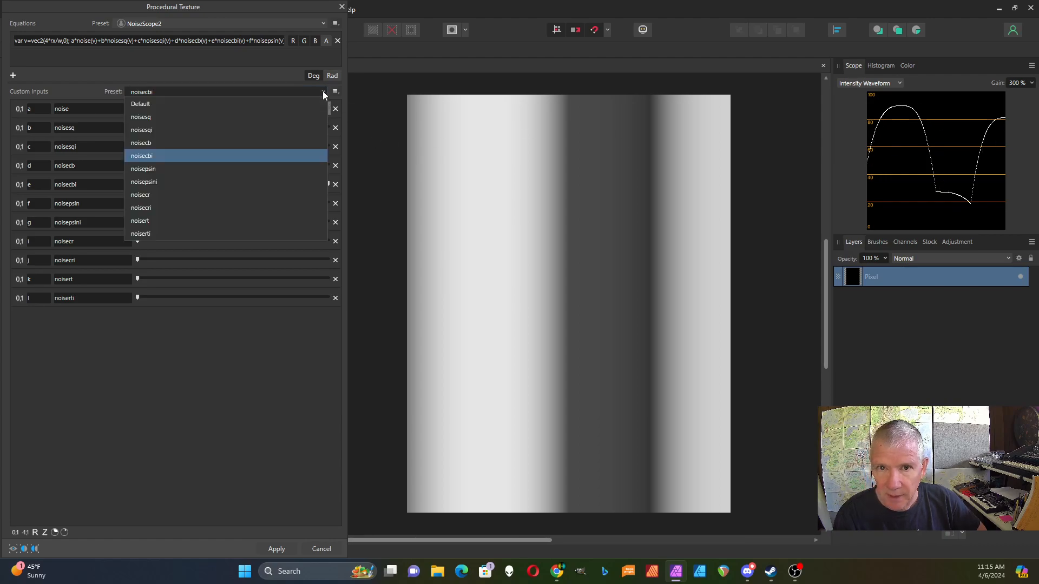
click(279, 170)
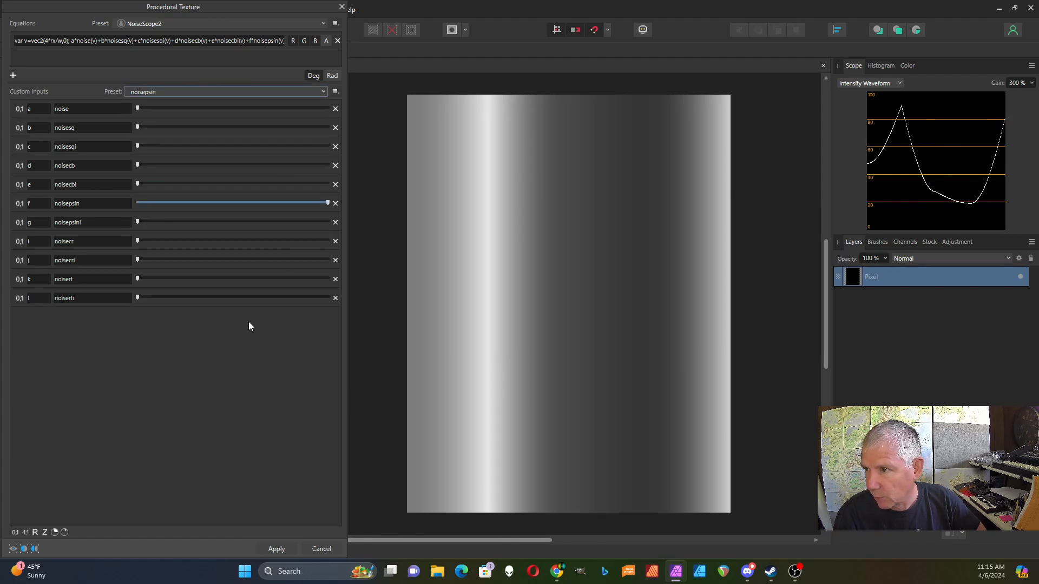
Compare noisesq against noisepsin, then apply the noisepsini preset.
click(322, 92)
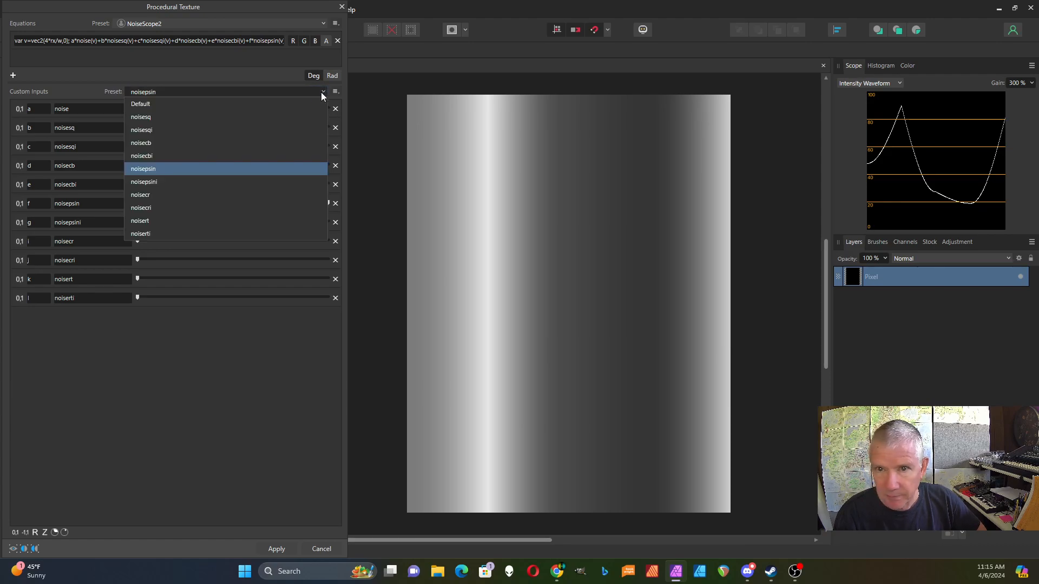
click(292, 118)
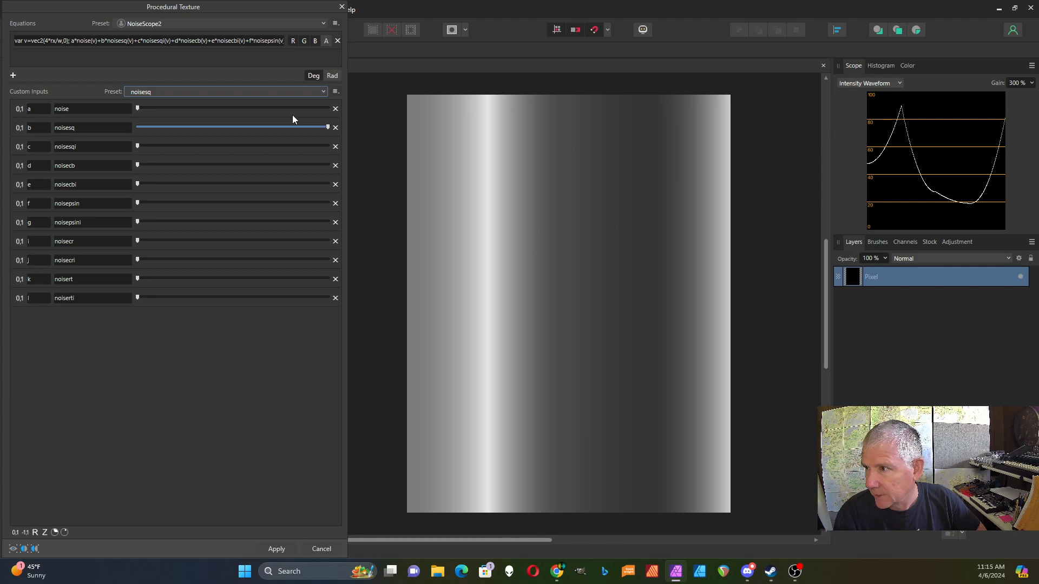
click(323, 91)
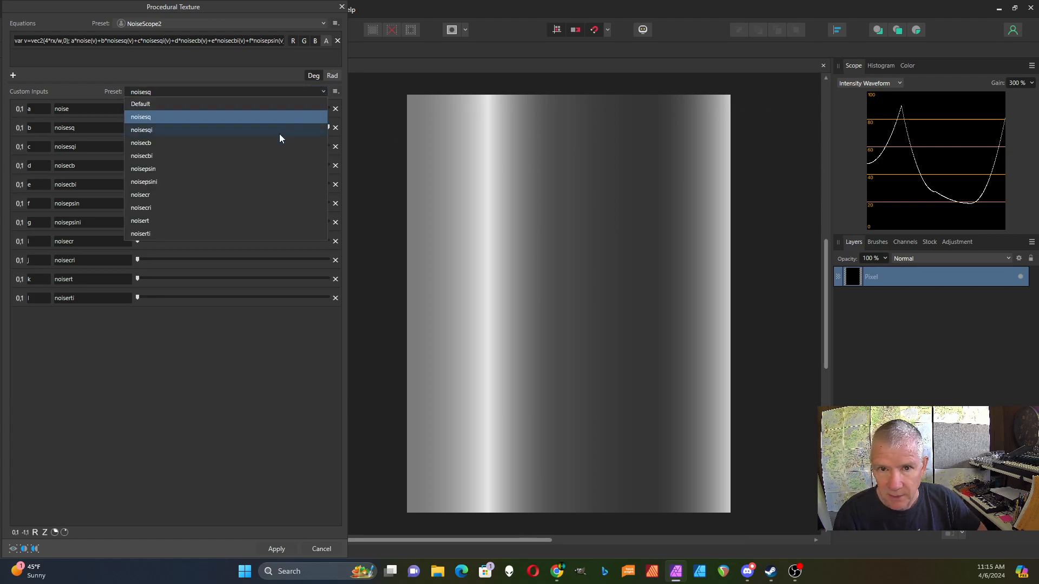
click(262, 172)
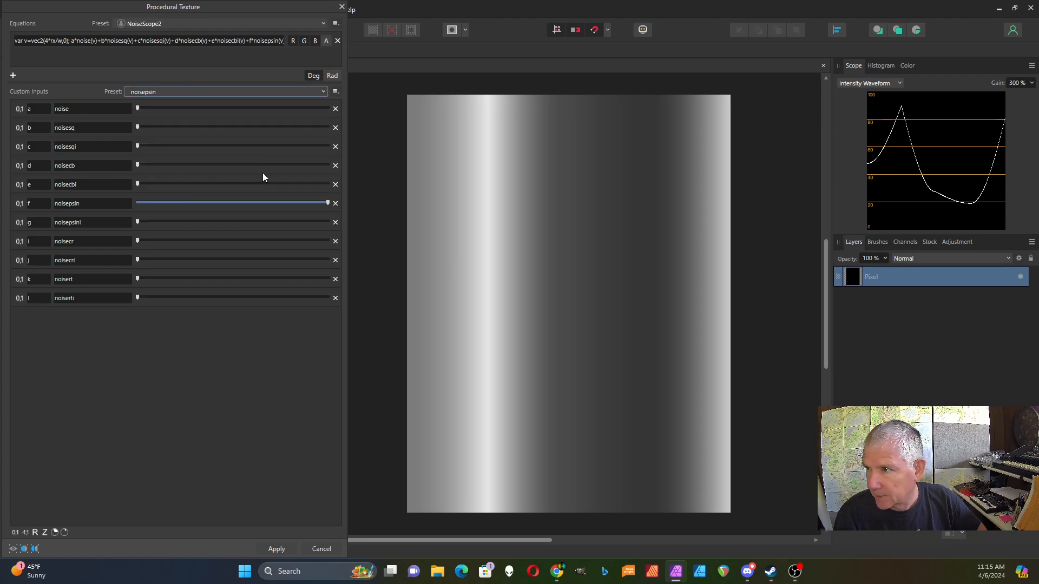
click(320, 92)
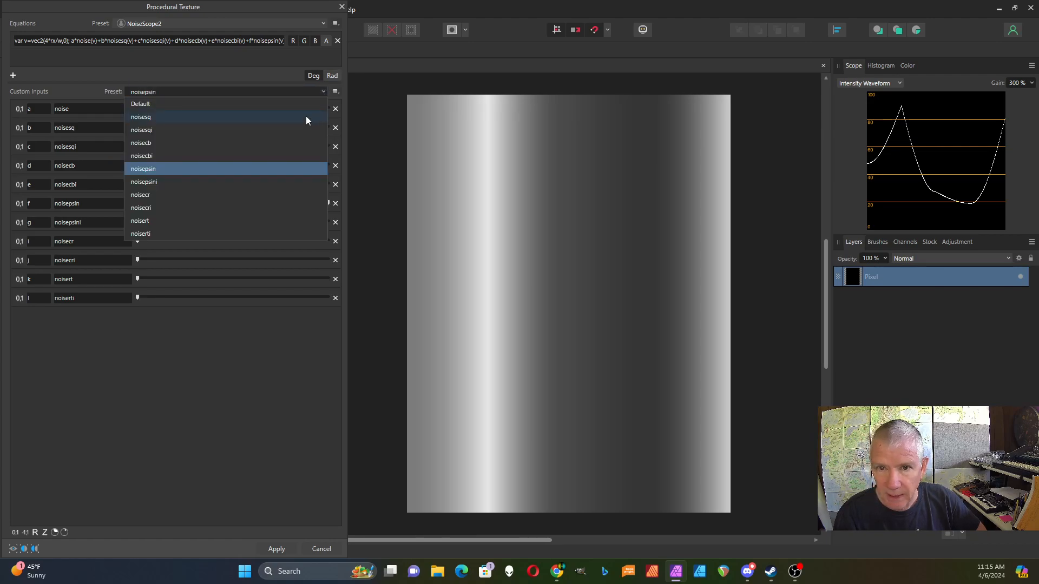
click(265, 184)
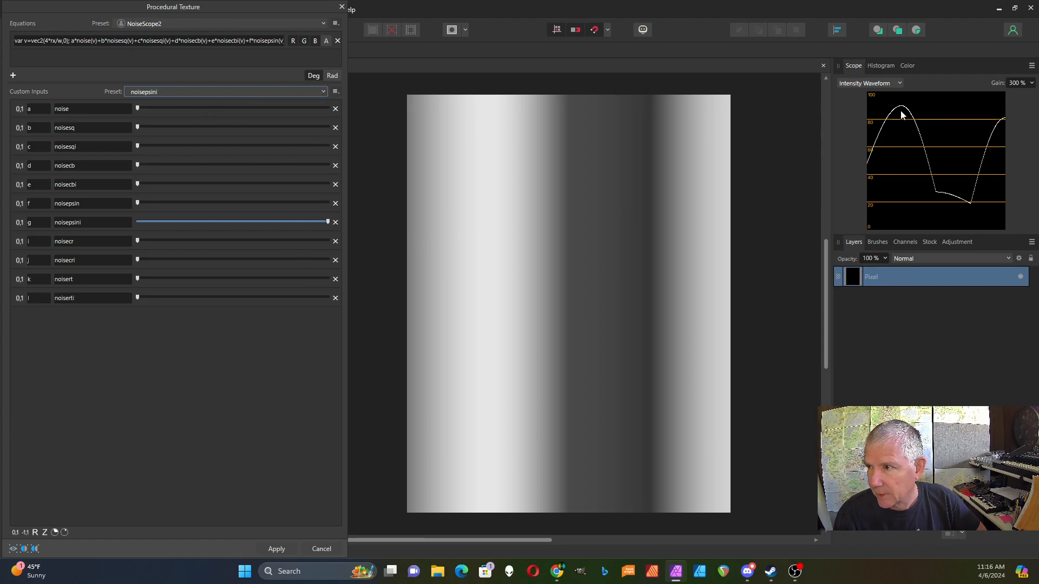
Compare the noisecr, noisecb and noisecri presets, finishing with noisert.
click(323, 91)
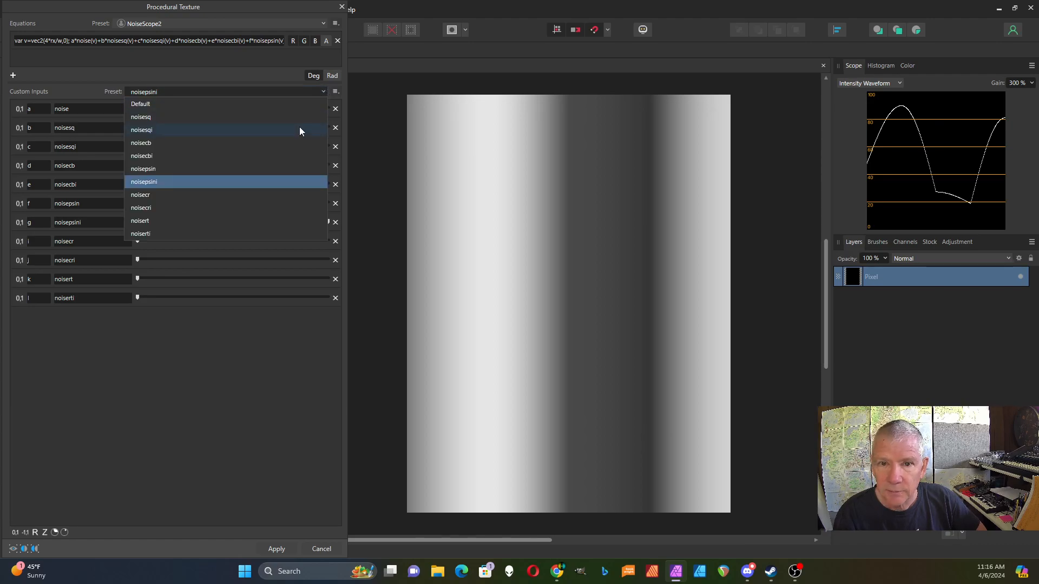
click(248, 199)
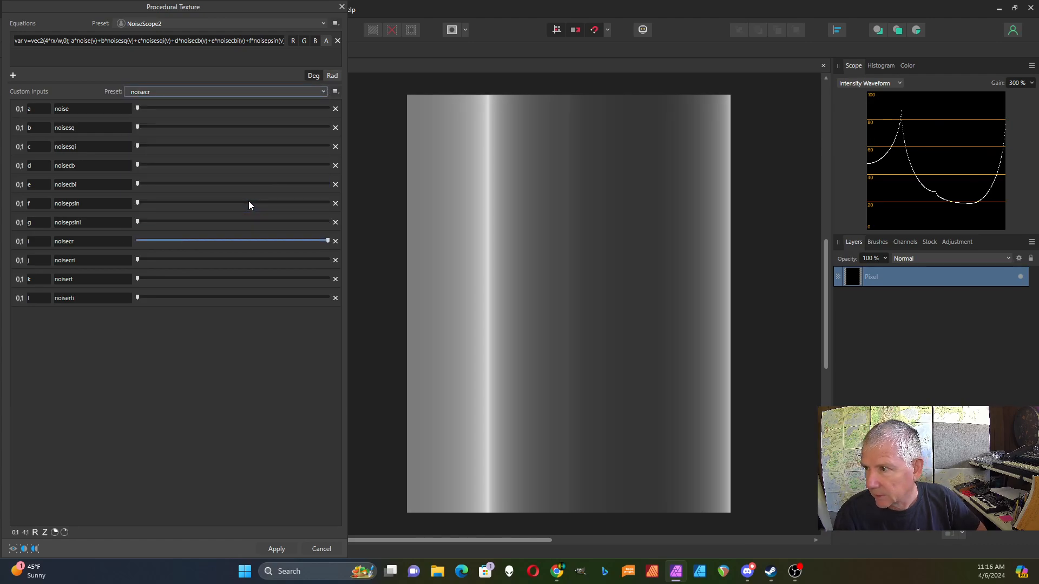
click(325, 93)
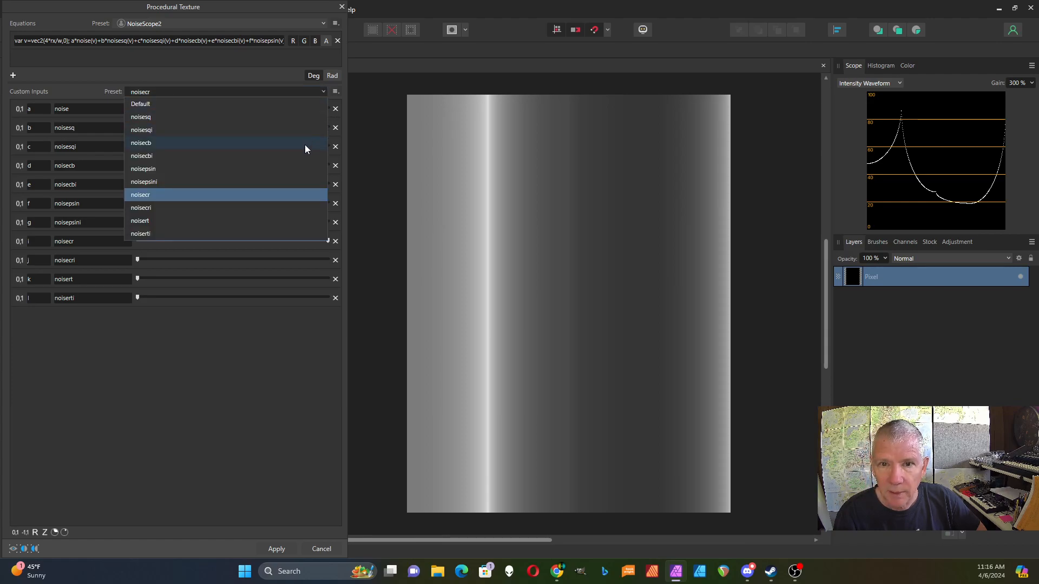
click(305, 146)
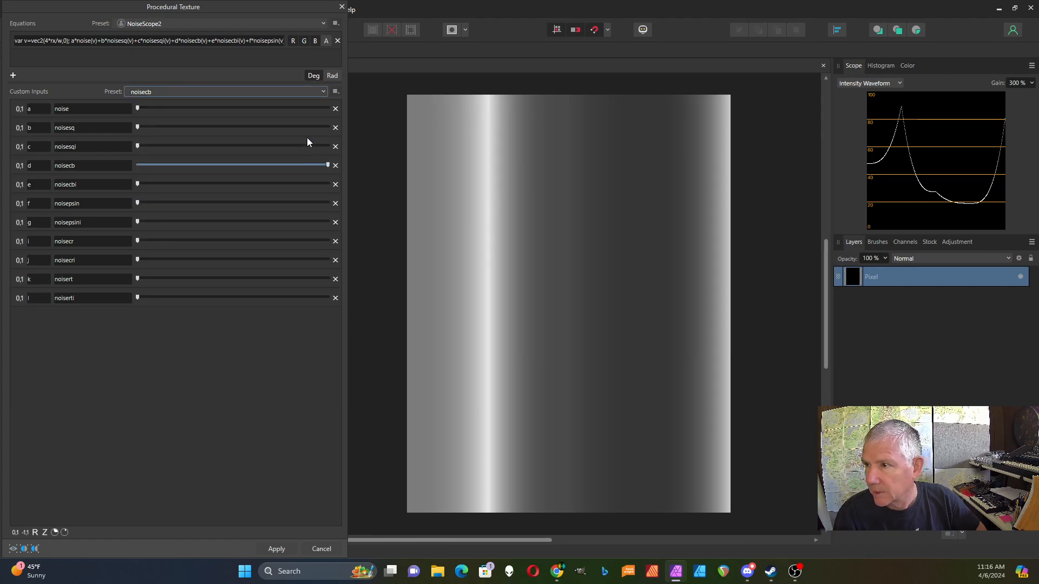
click(323, 93)
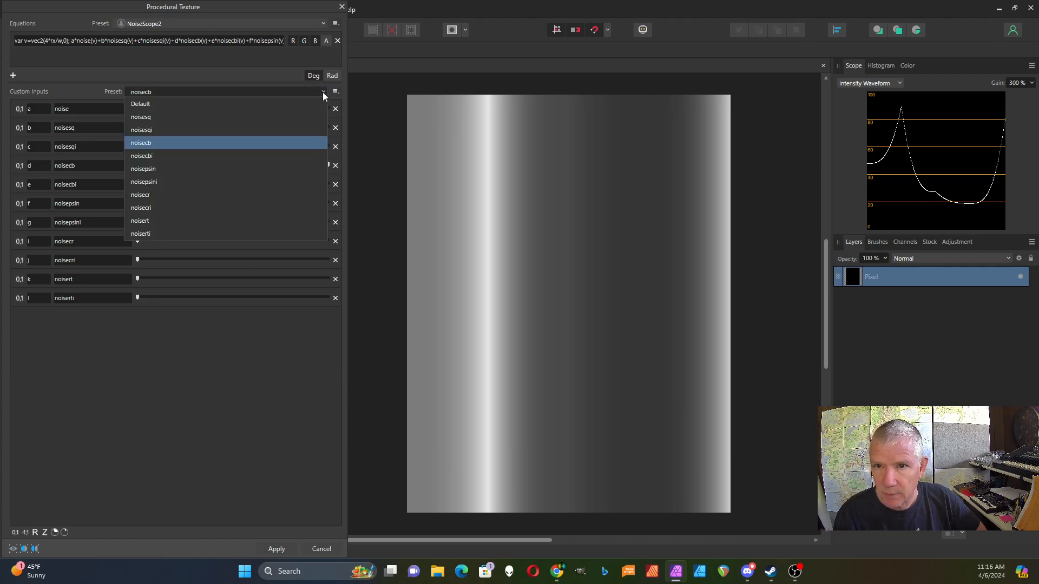
click(268, 204)
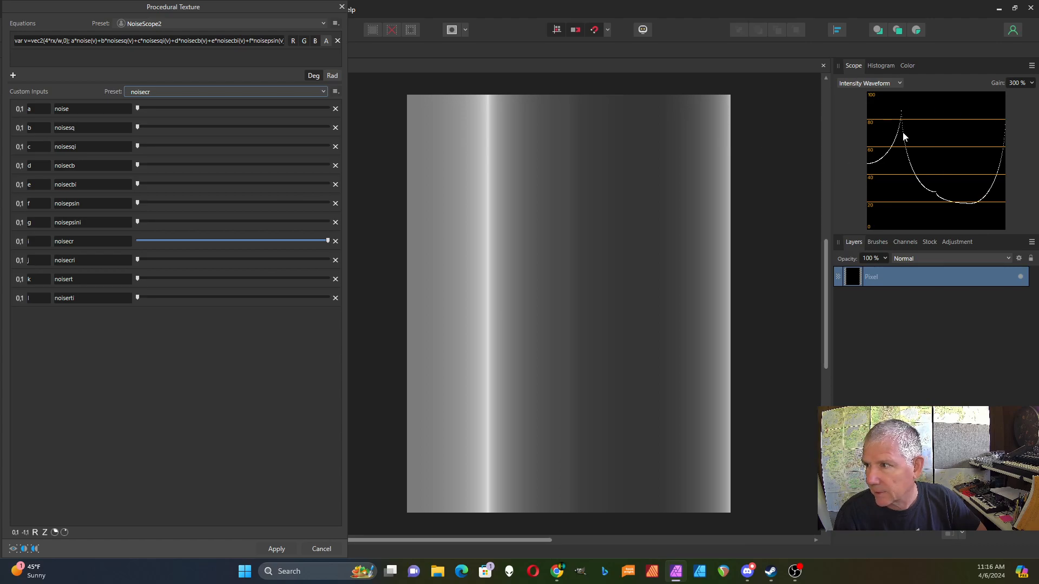
click(315, 93)
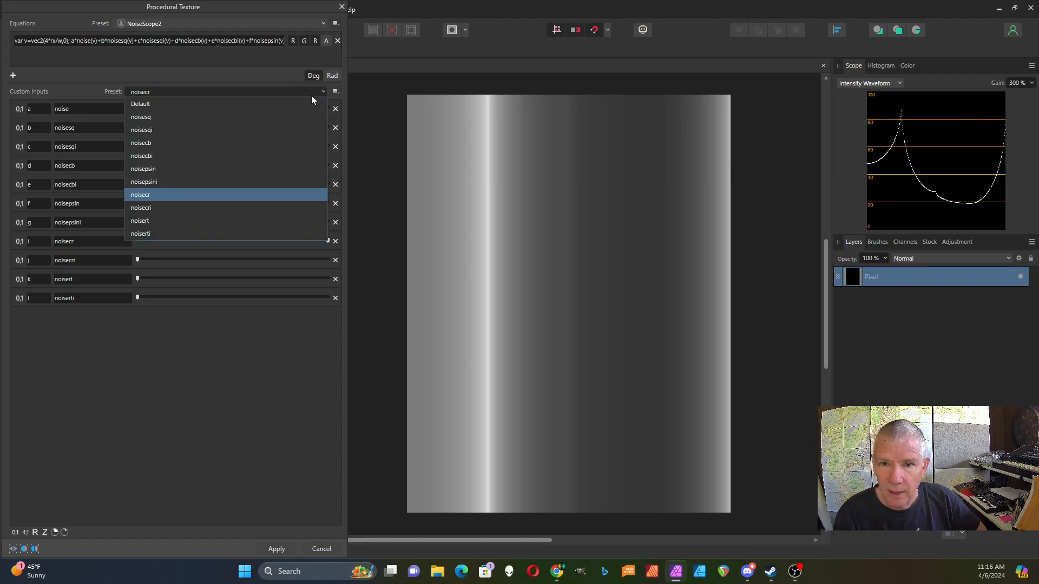
click(241, 207)
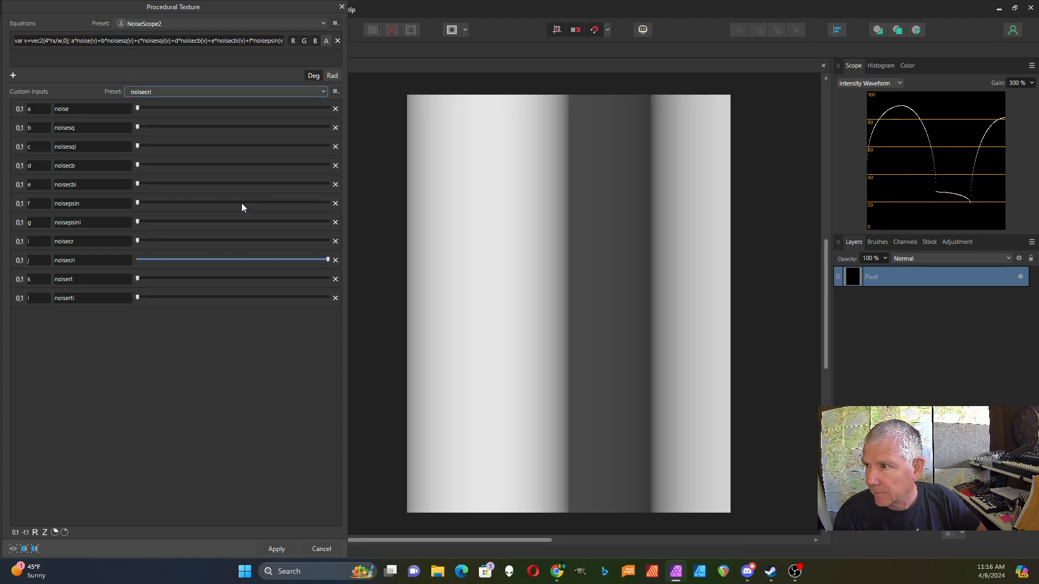
click(325, 91)
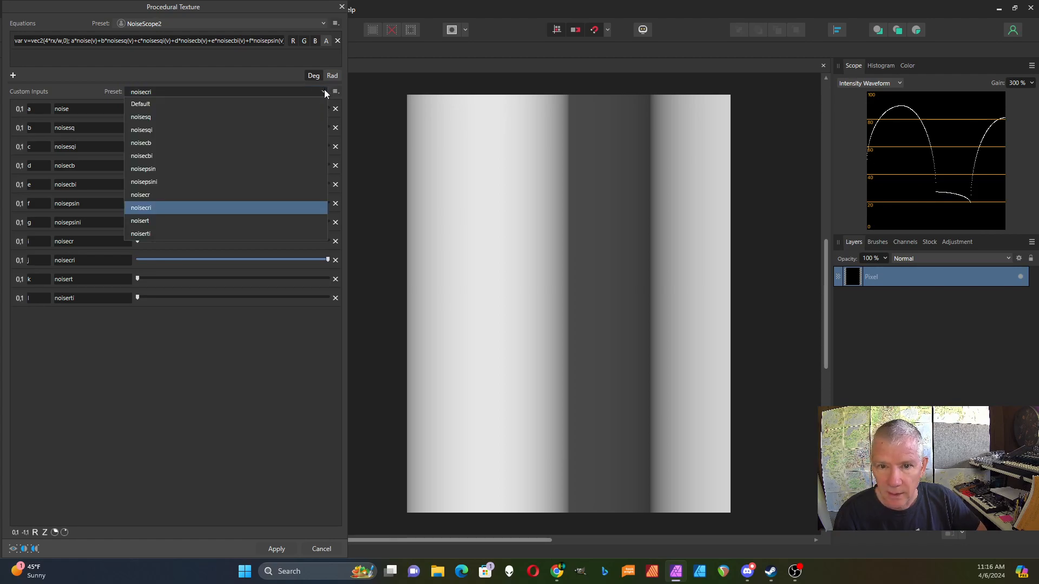
click(270, 222)
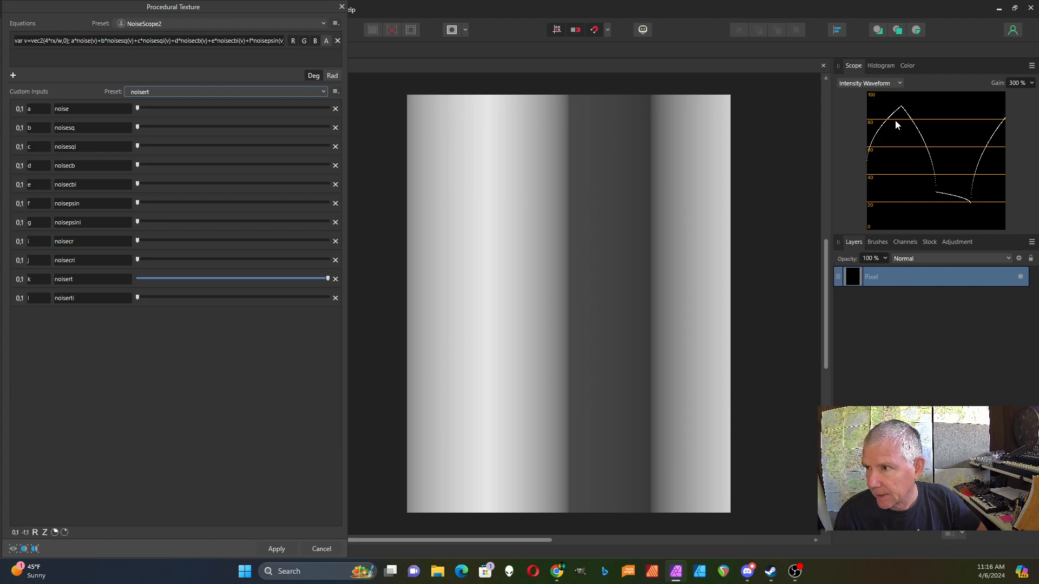
Apply noisesqi, then noisert, then the noiserti input preset.
click(324, 93)
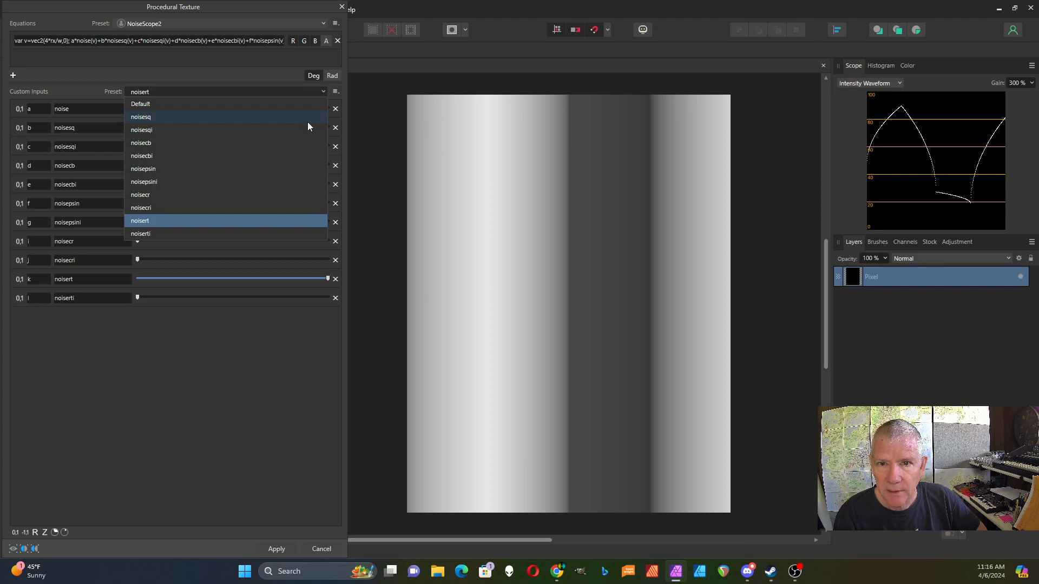
click(304, 132)
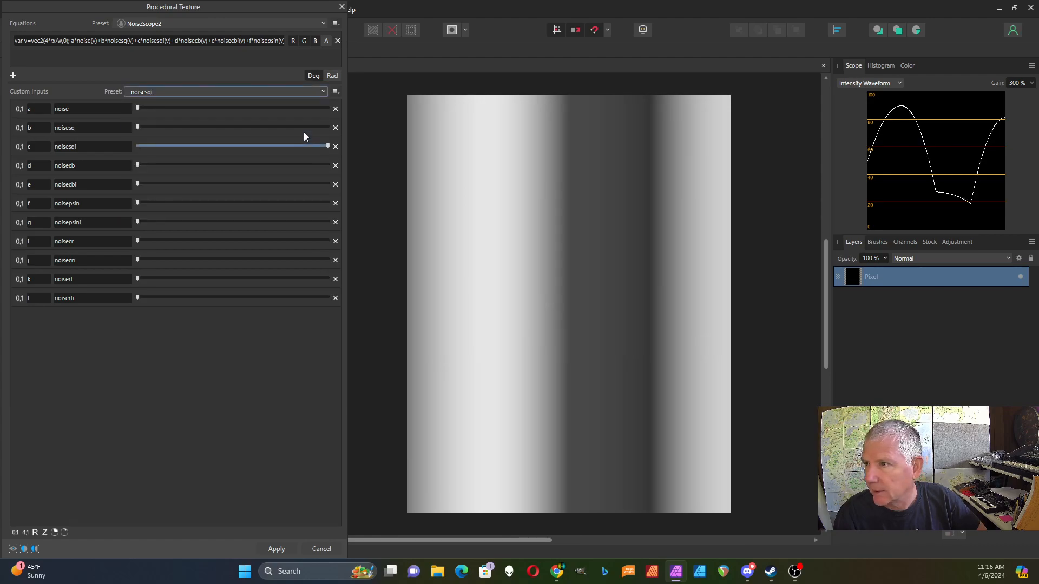
click(324, 93)
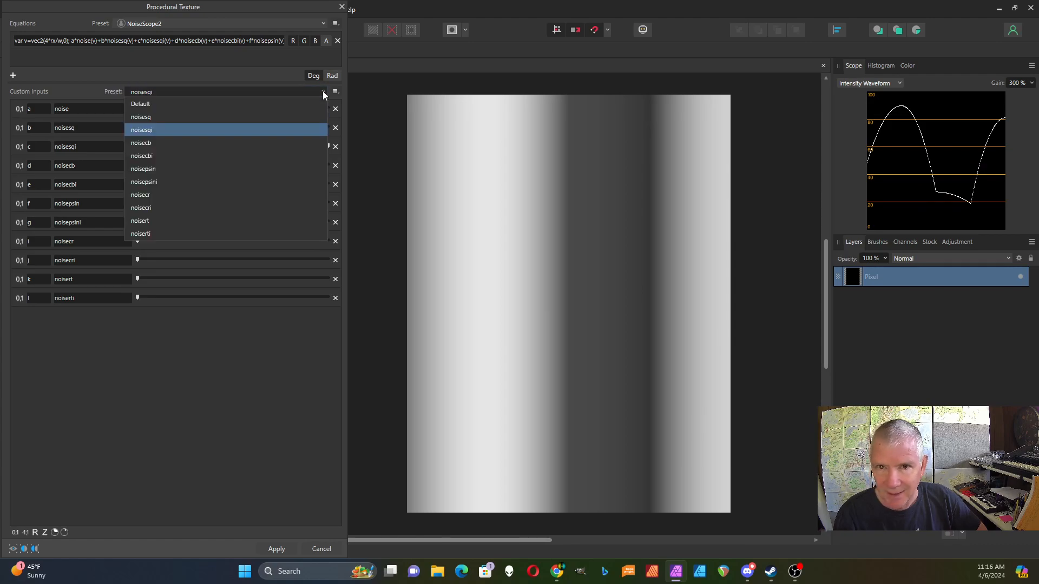
click(285, 221)
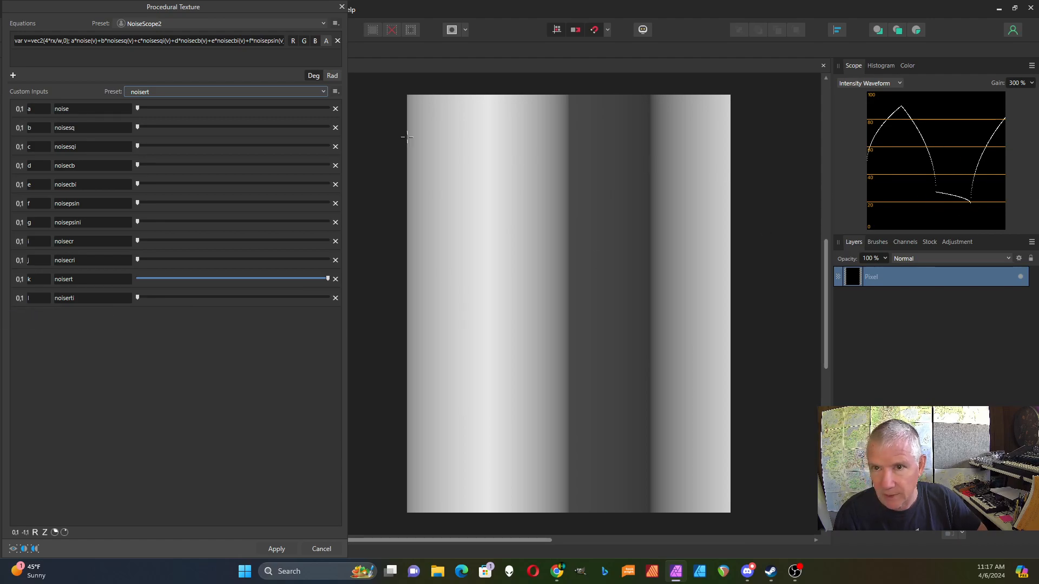
click(323, 92)
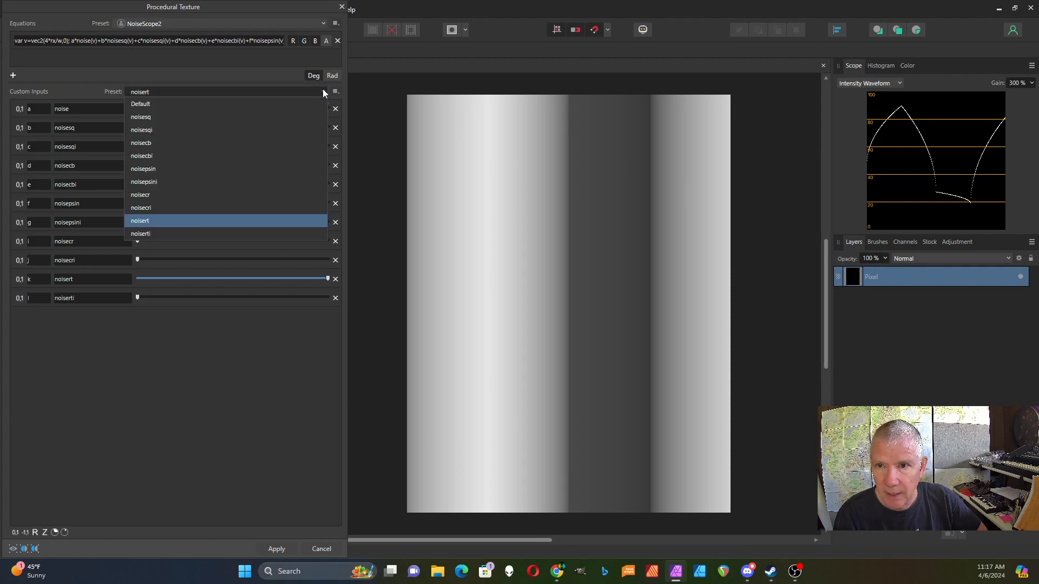
click(258, 234)
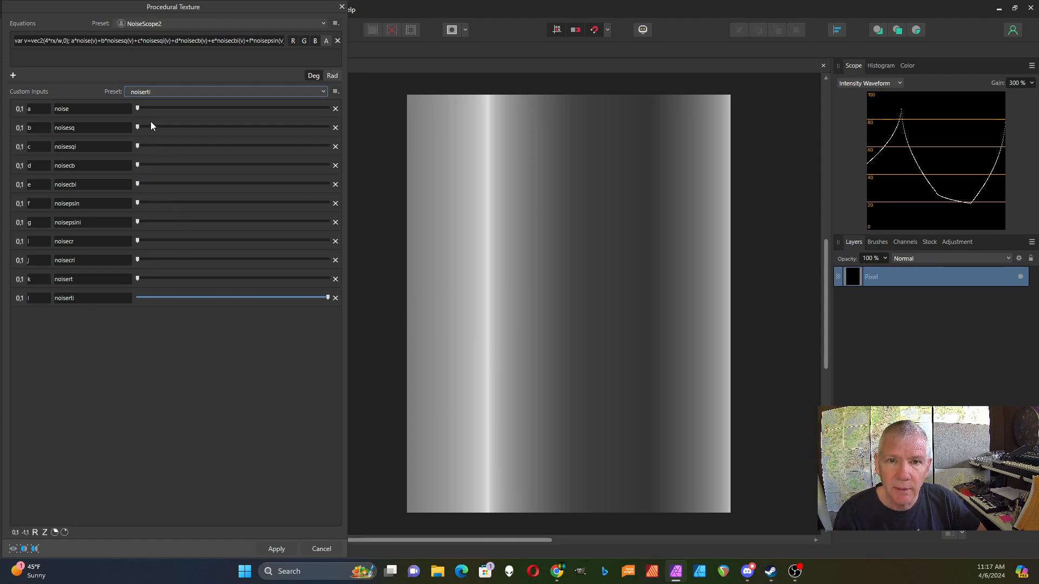
Delete every term after a*noise(v) in the equation and drag input a to maximum.
click(154, 53)
click(110, 39)
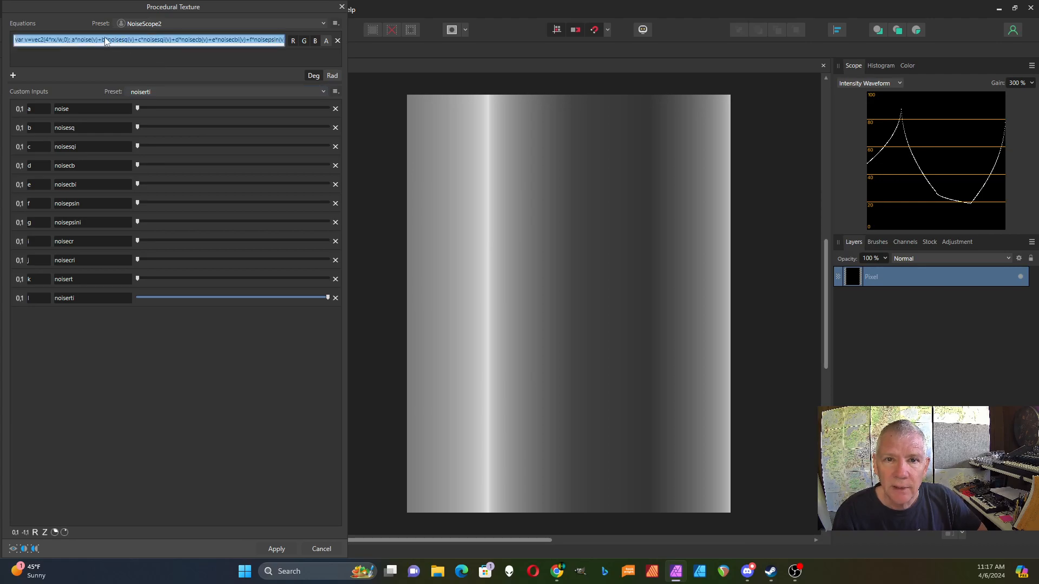
click(101, 38)
drag(100, 38, 314, 43)
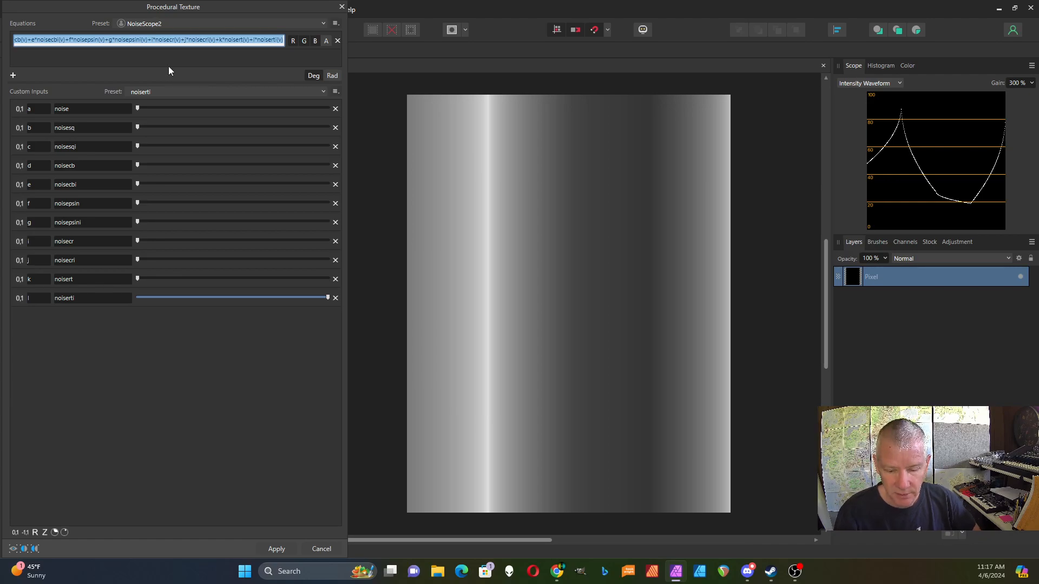
click(199, 40)
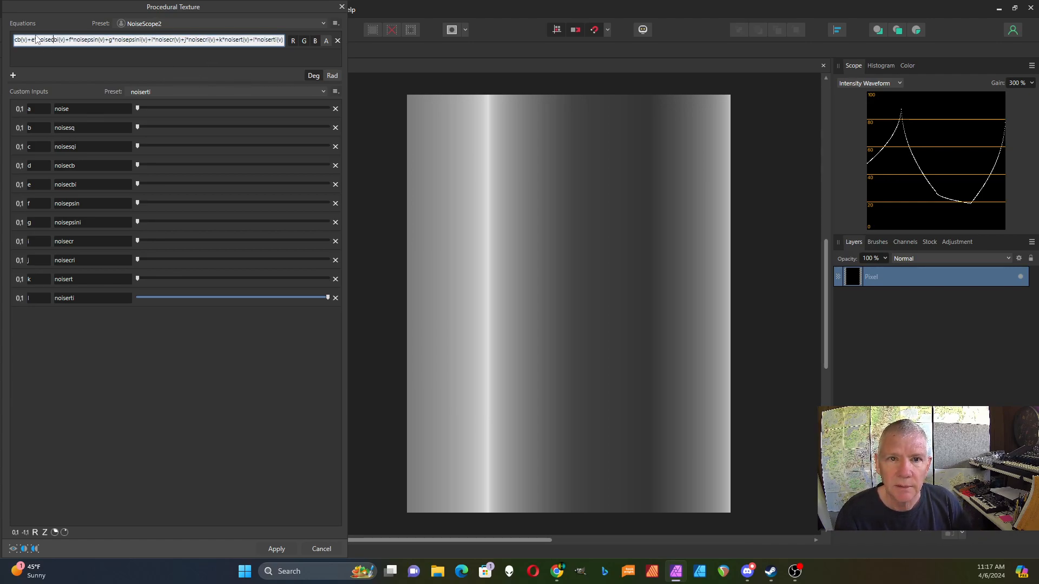
drag(31, 41, 297, 72)
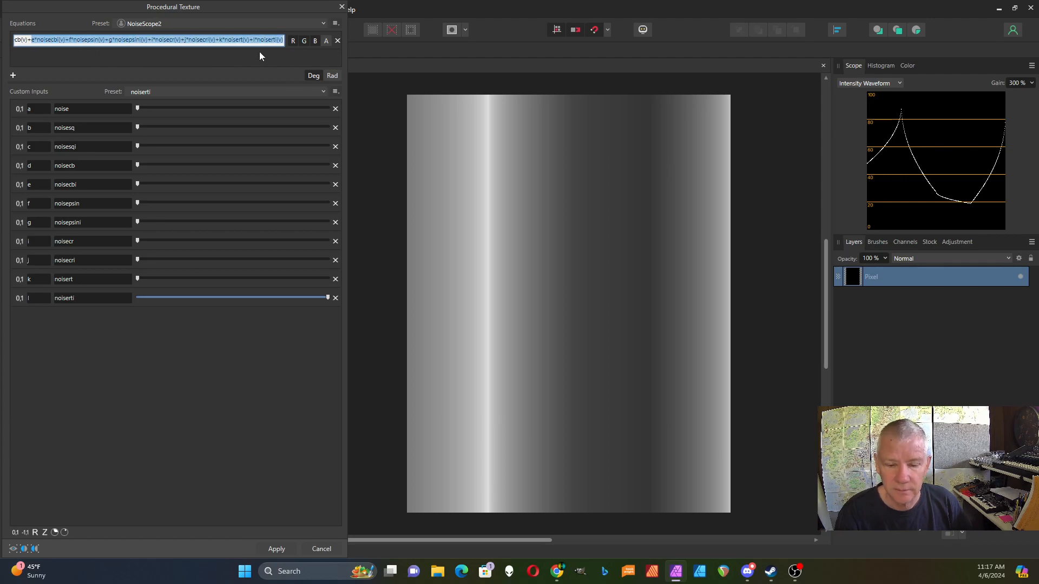
key(Delete)
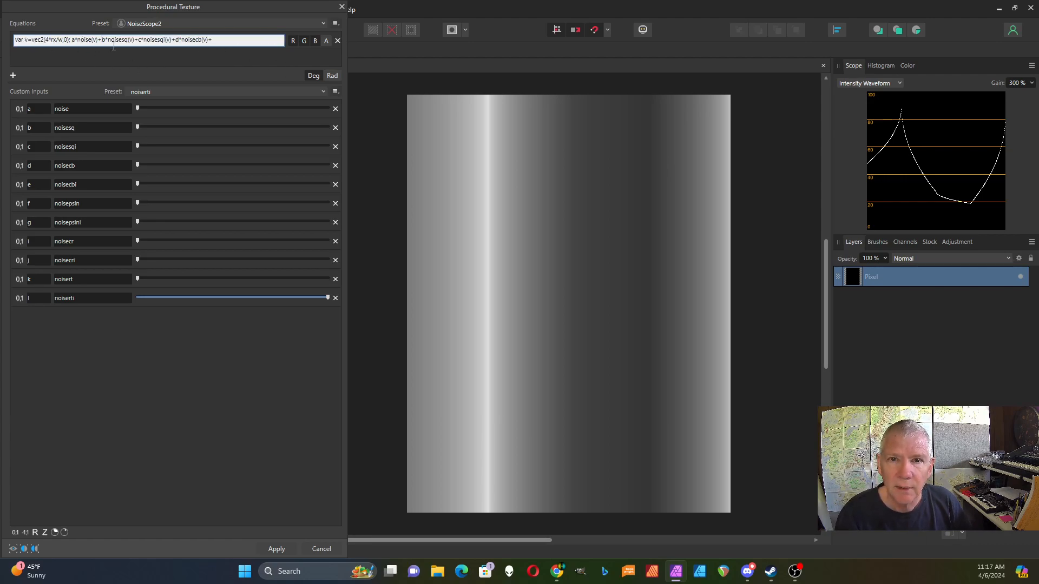
drag(98, 41, 236, 36)
key(Delete)
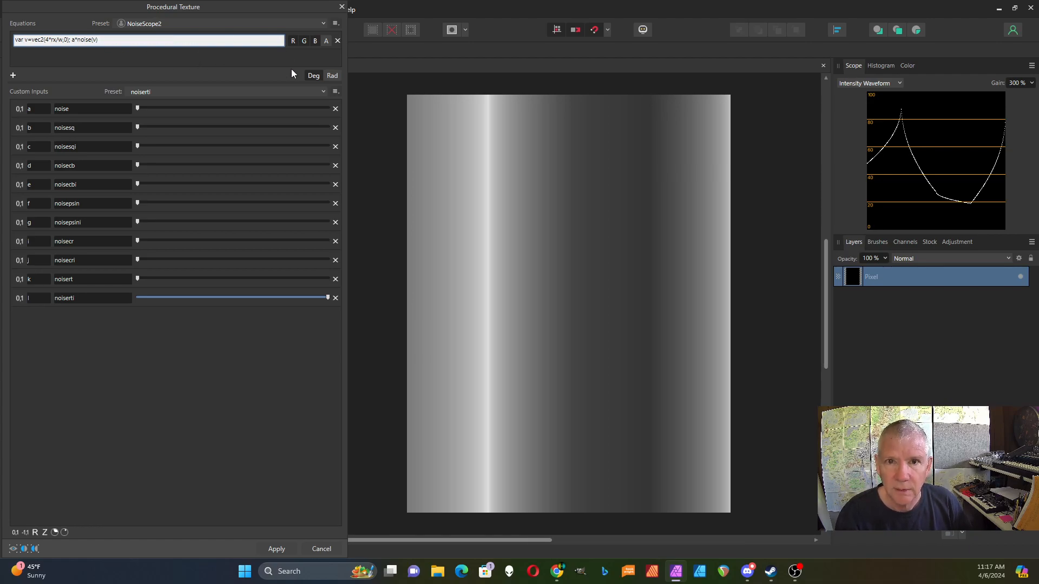
drag(137, 108, 327, 109)
drag(327, 297, 116, 305)
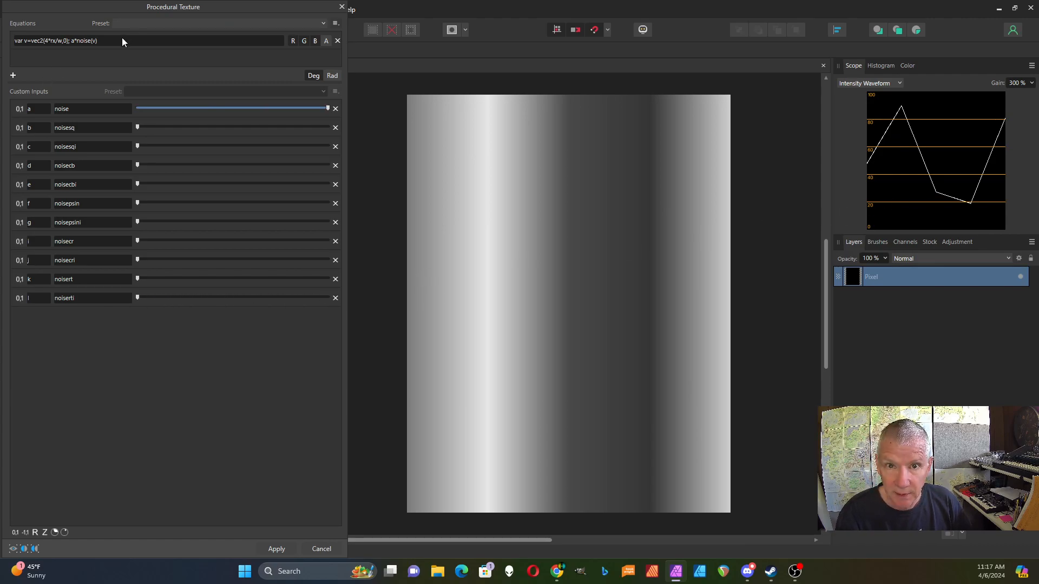
Square the noise term so the equation reads a*noise(v)^2.
click(106, 41)
click(106, 41)
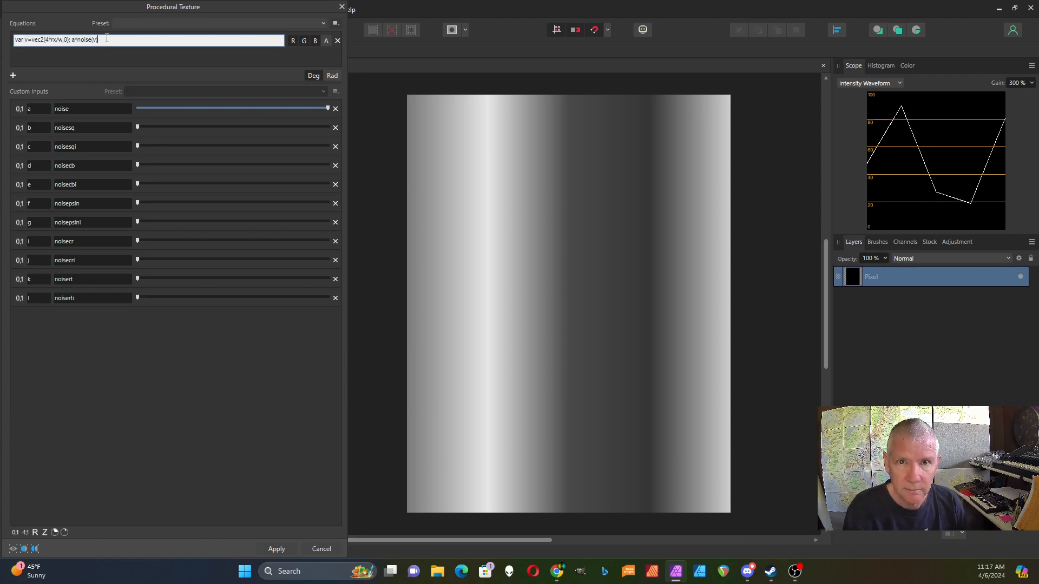
text(^2)
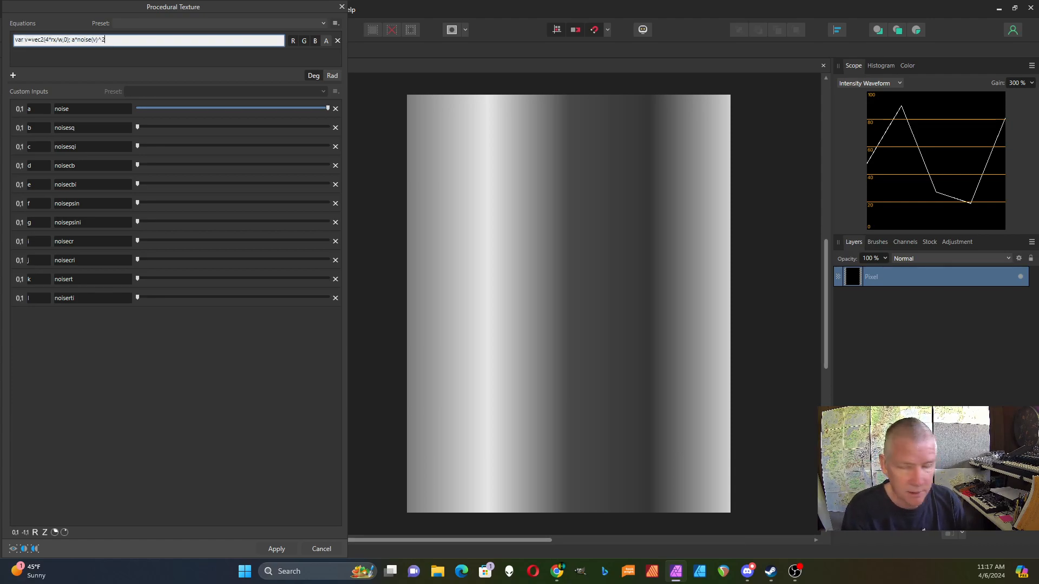
key(Return)
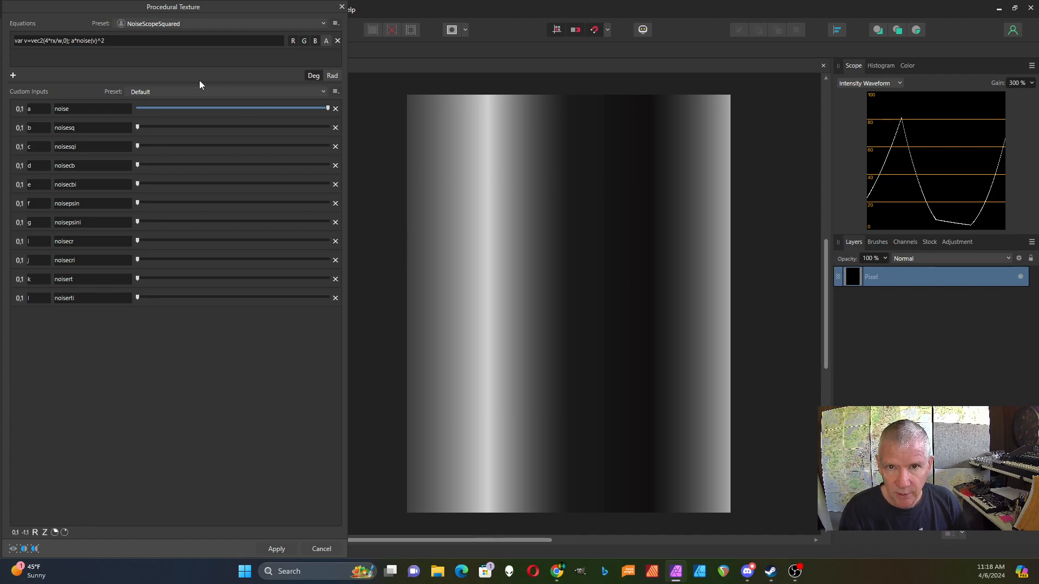
Change the exponent from 2 to 3 to cube the noise term.
click(106, 42)
click(115, 41)
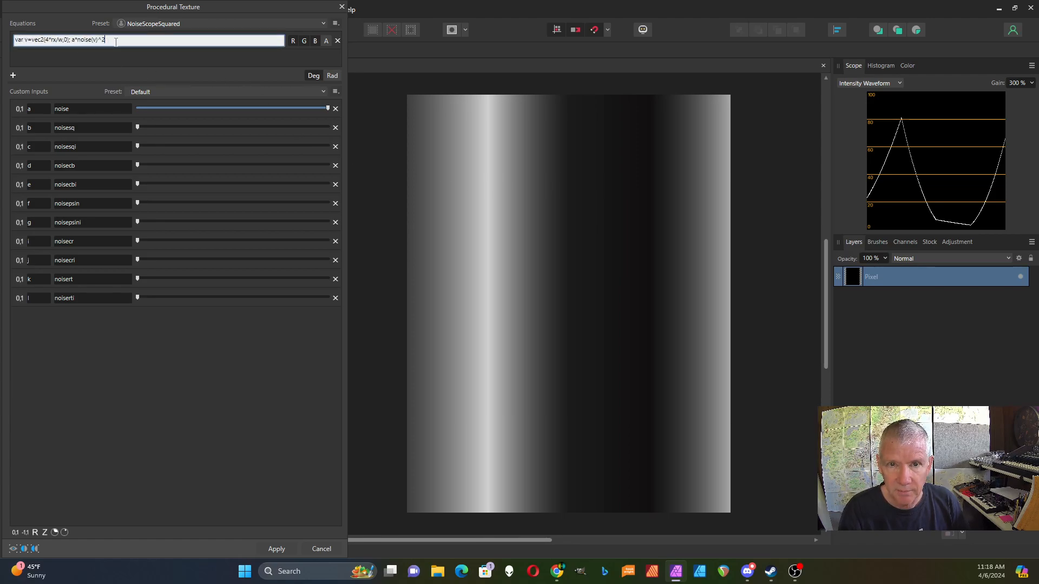
key(BackSpace)
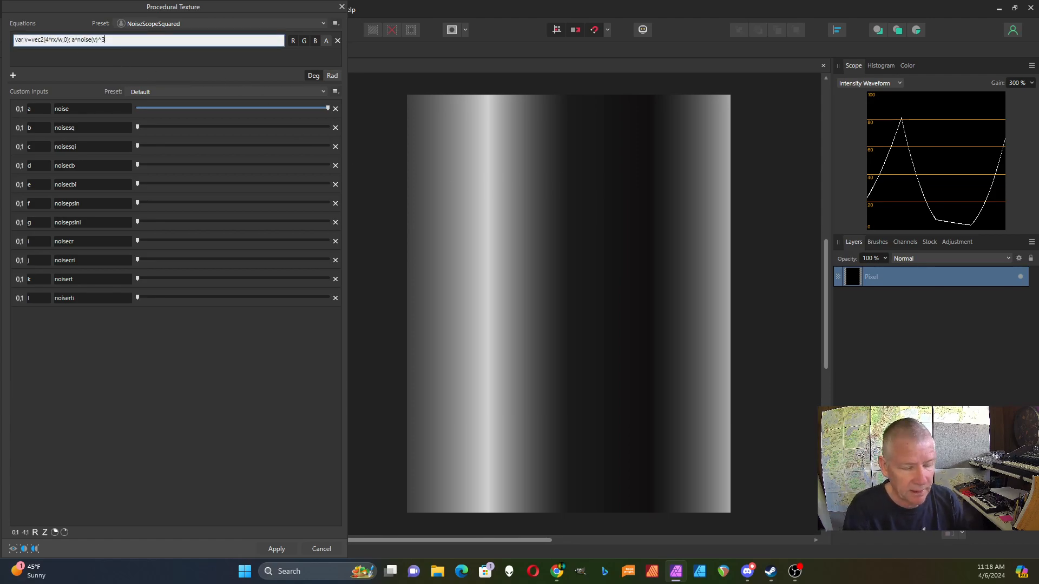
key(Return)
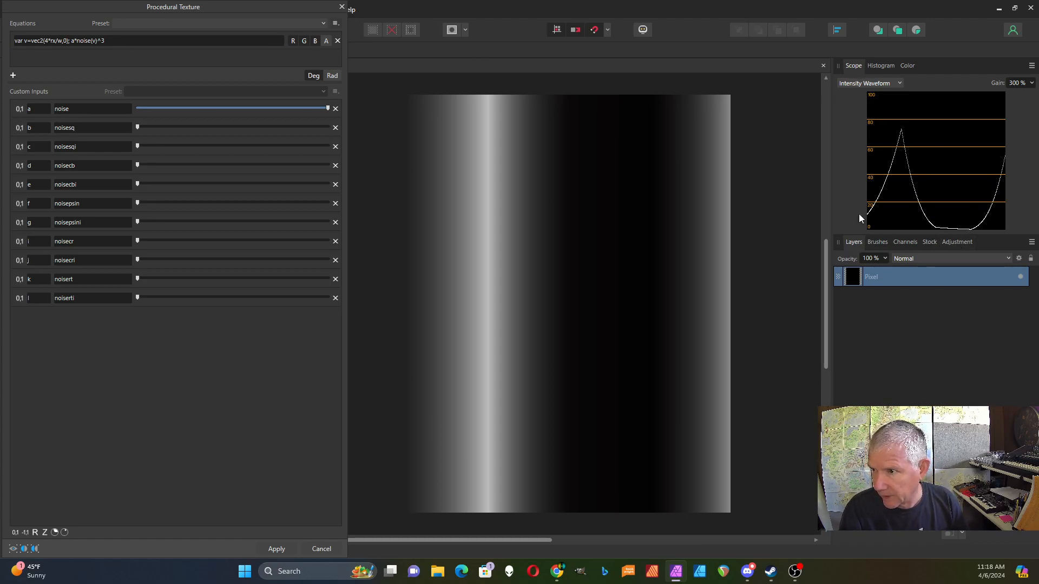
Change the equation's exponent so it reads a*noise(v)^.5.
click(113, 41)
click(114, 41)
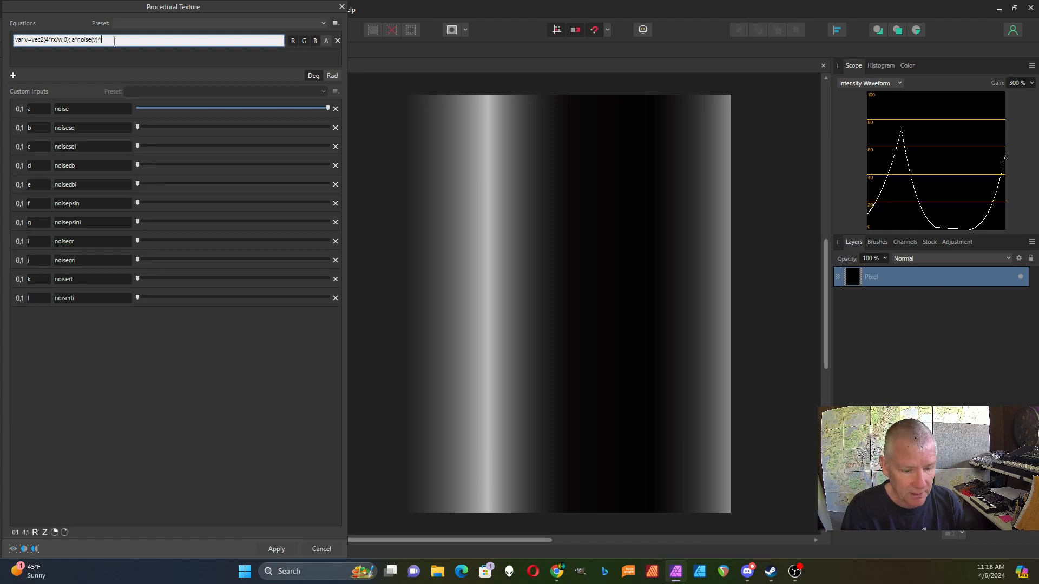
text(.5)
key(Return)
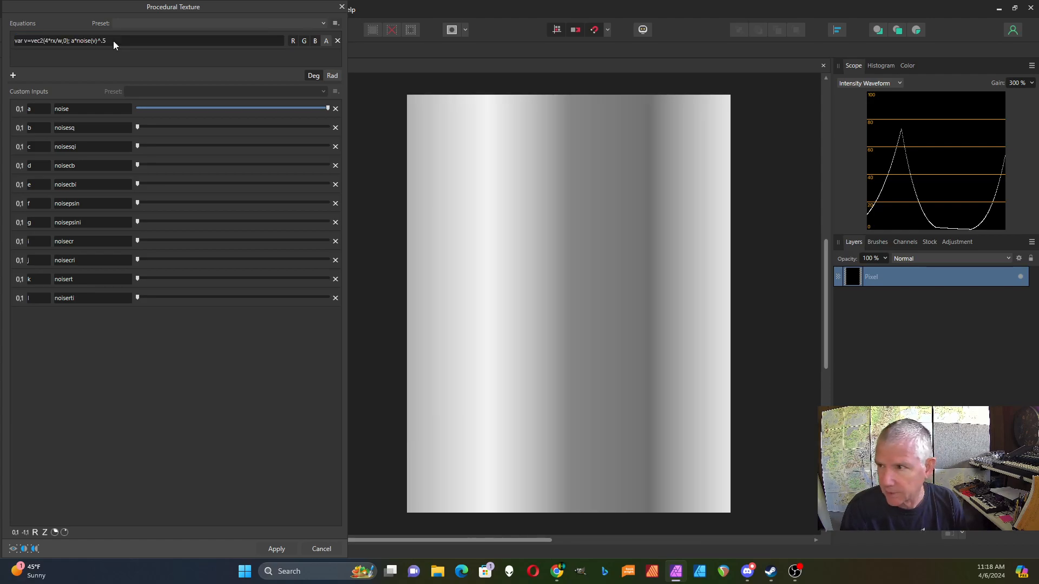